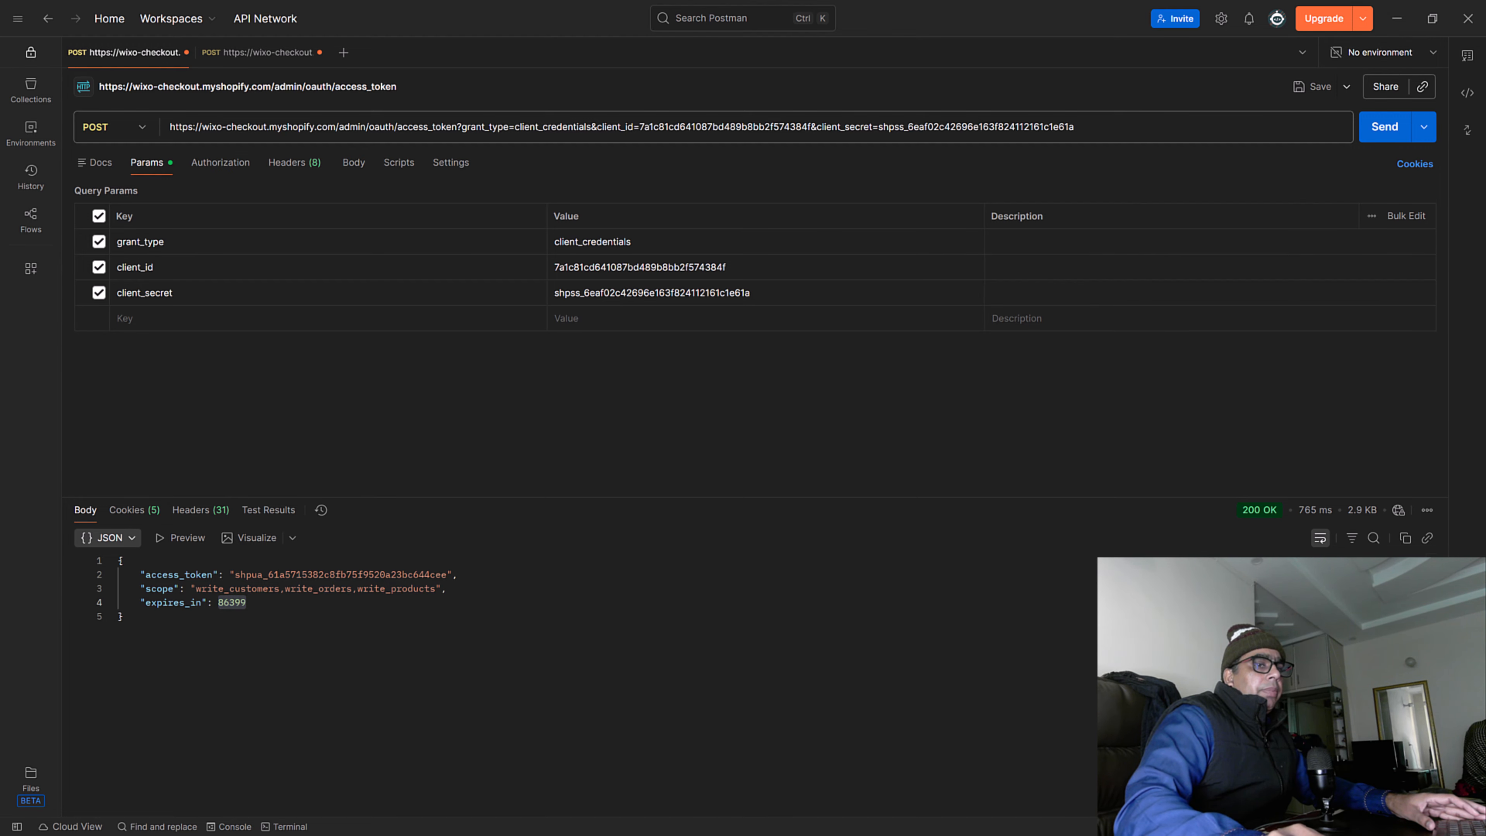
Switch to the browser and open the Dev Dashboard from the wixo-checkout store's app development settings
{"action": "key", "text": "alt+Tab"}
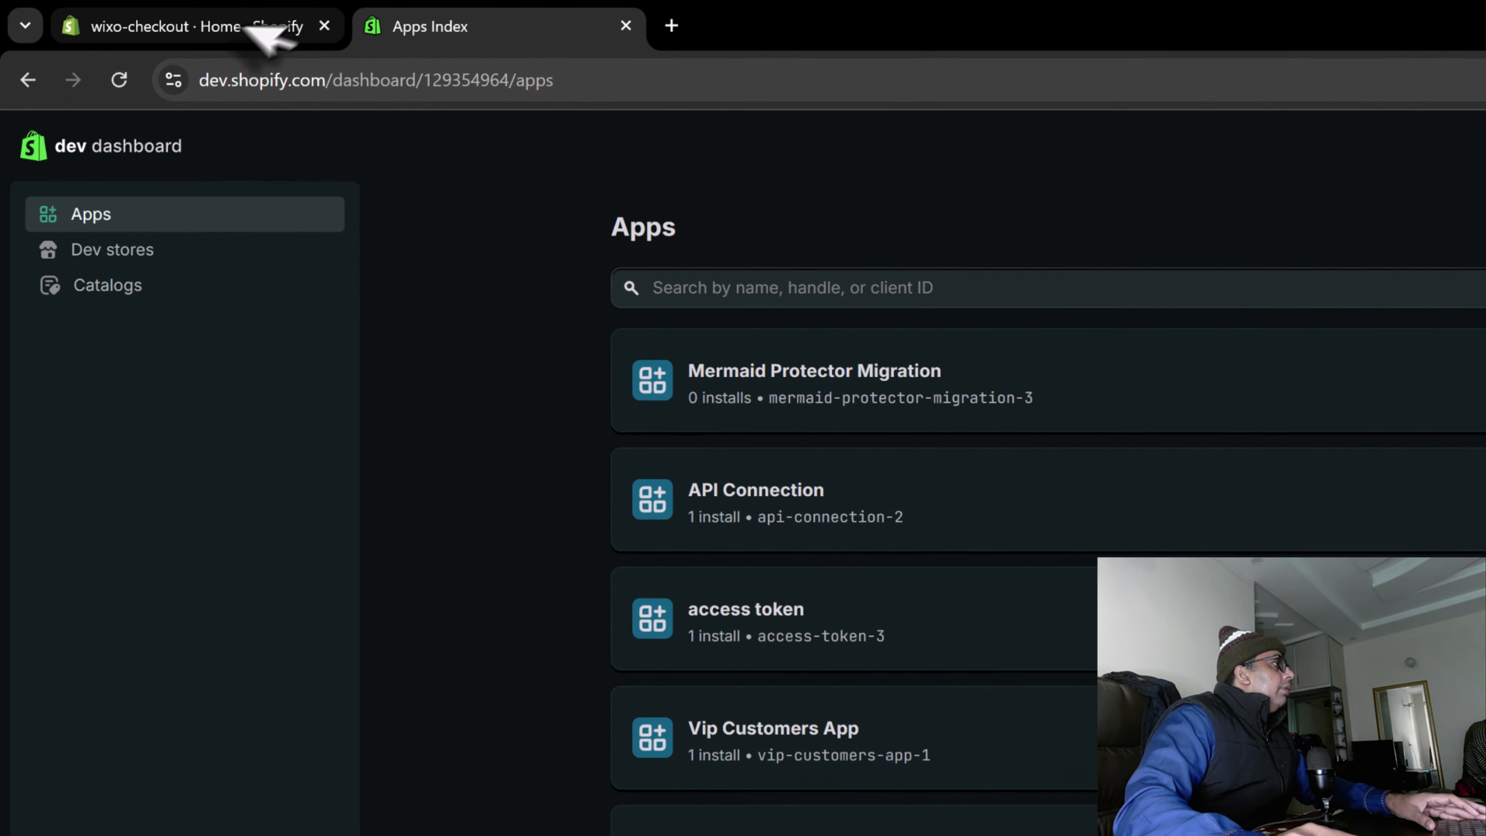
{"action": "left_click", "coordinate": [105, 16]}
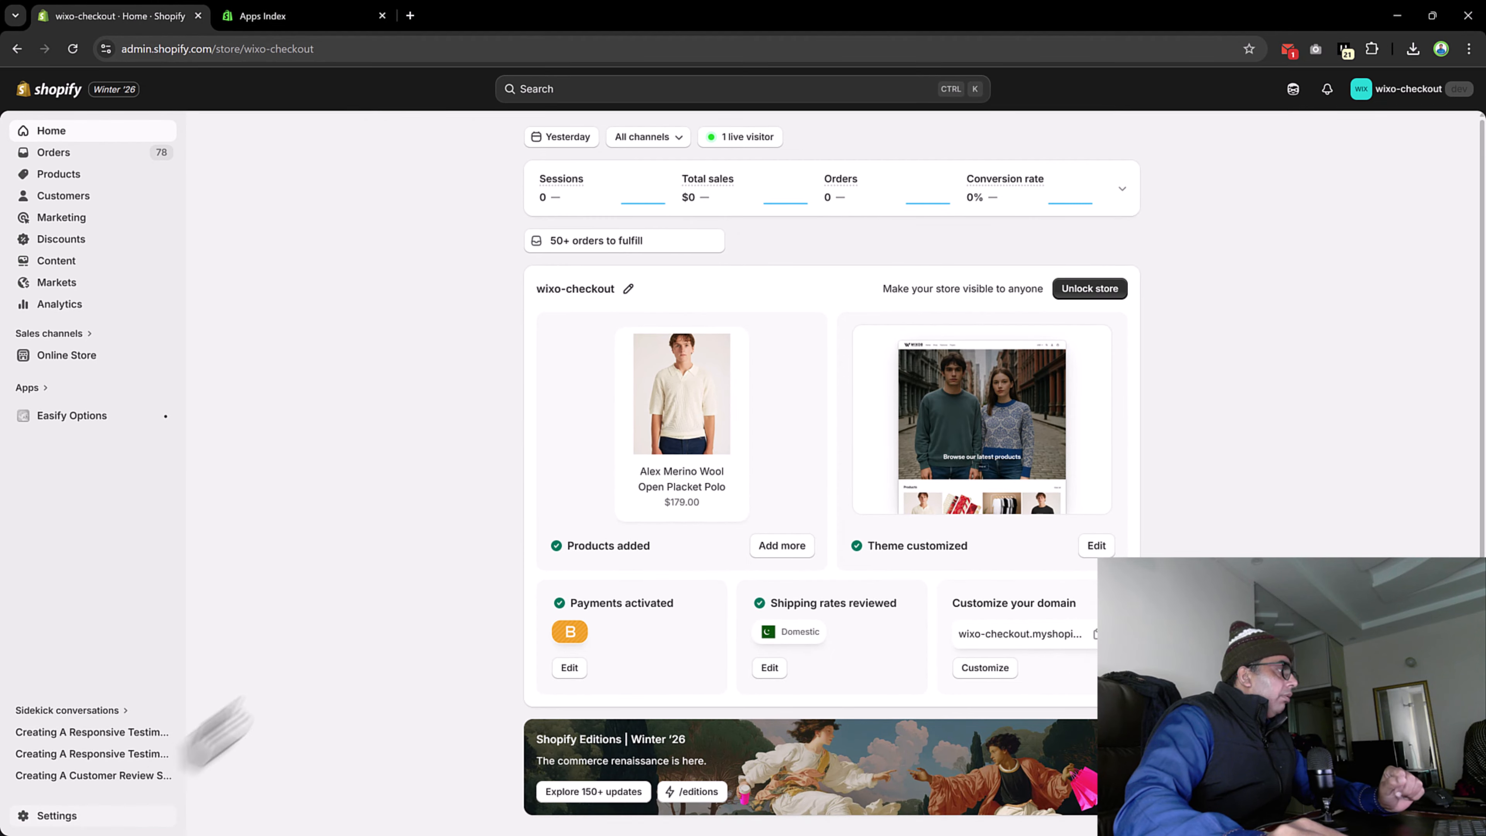
{"action": "left_click", "coordinate": [57, 814]}
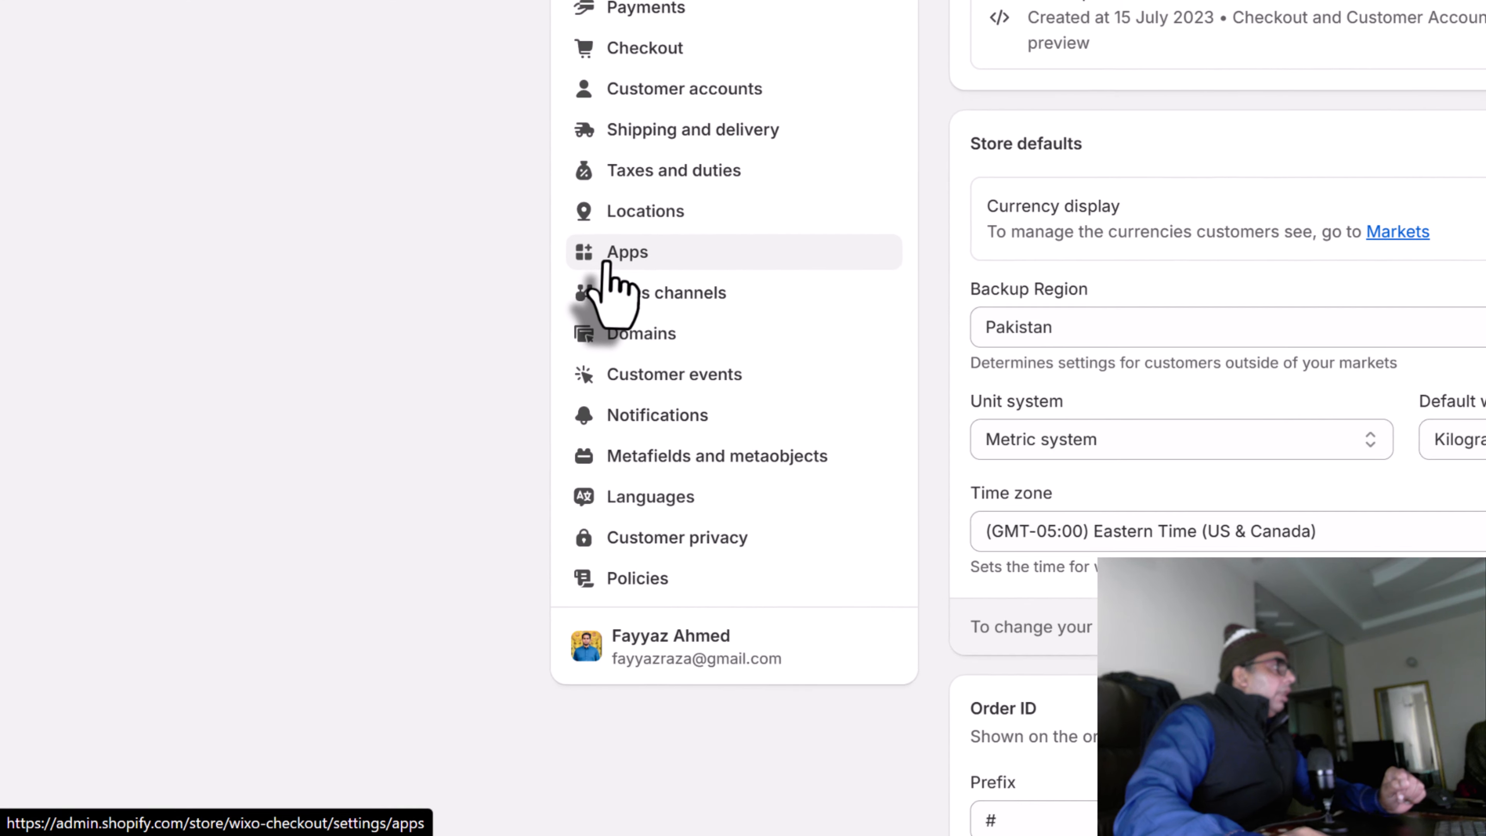
{"action": "left_click", "coordinate": [457, 417]}
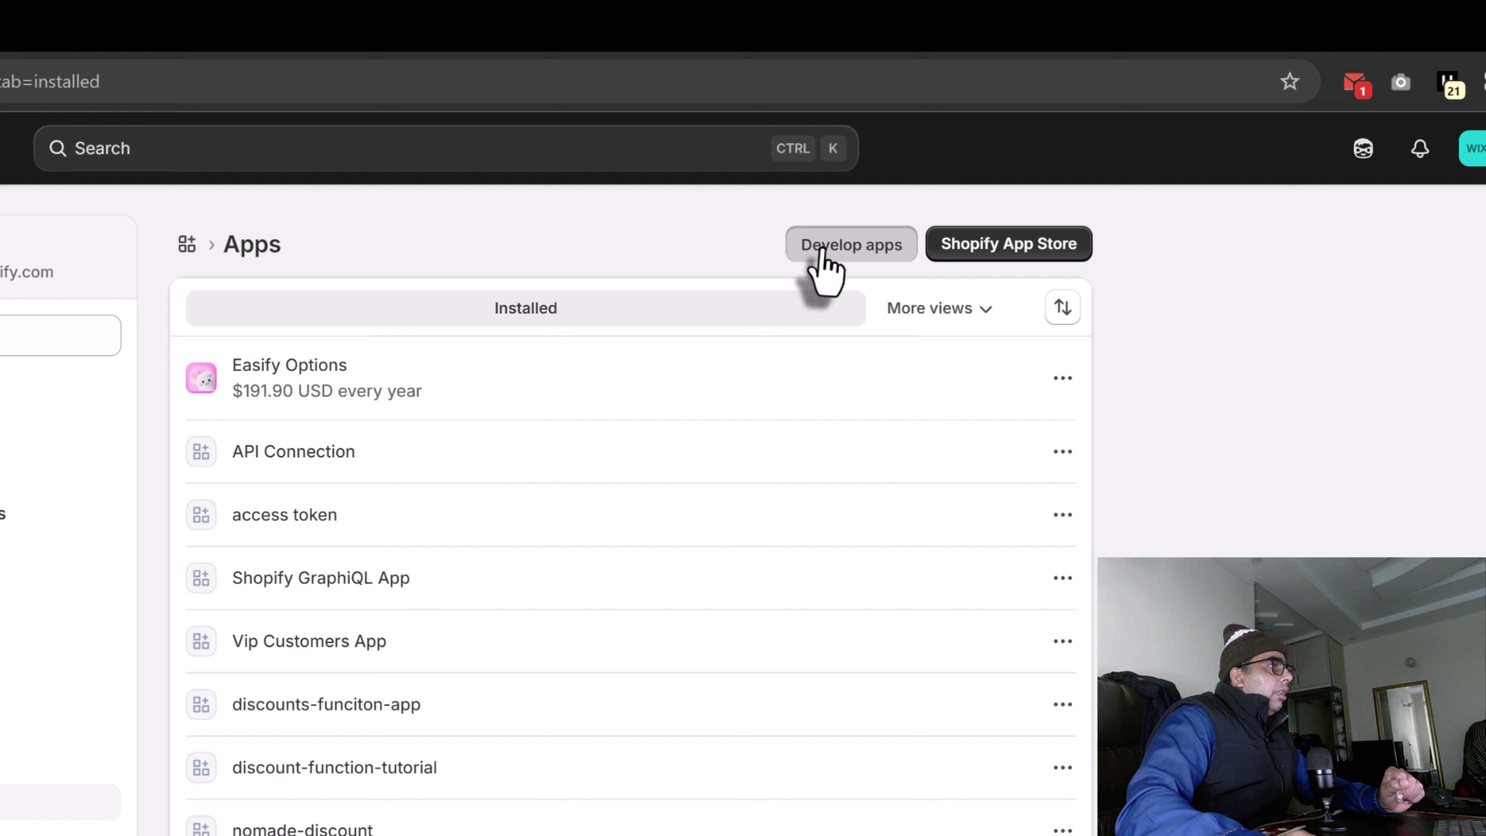
{"action": "left_click", "coordinate": [1103, 50]}
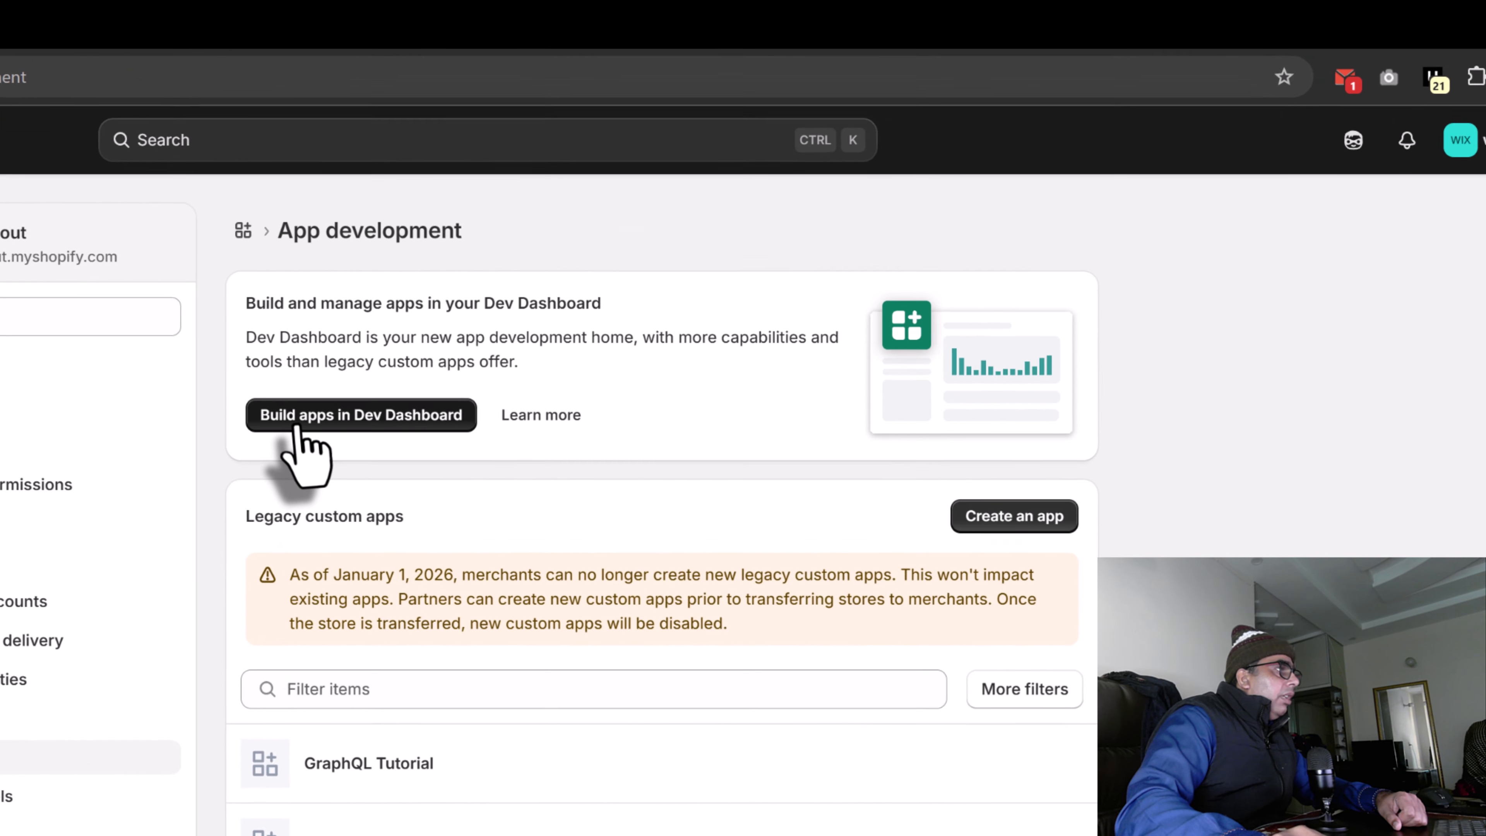
{"action": "left_click", "coordinate": [296, 426]}
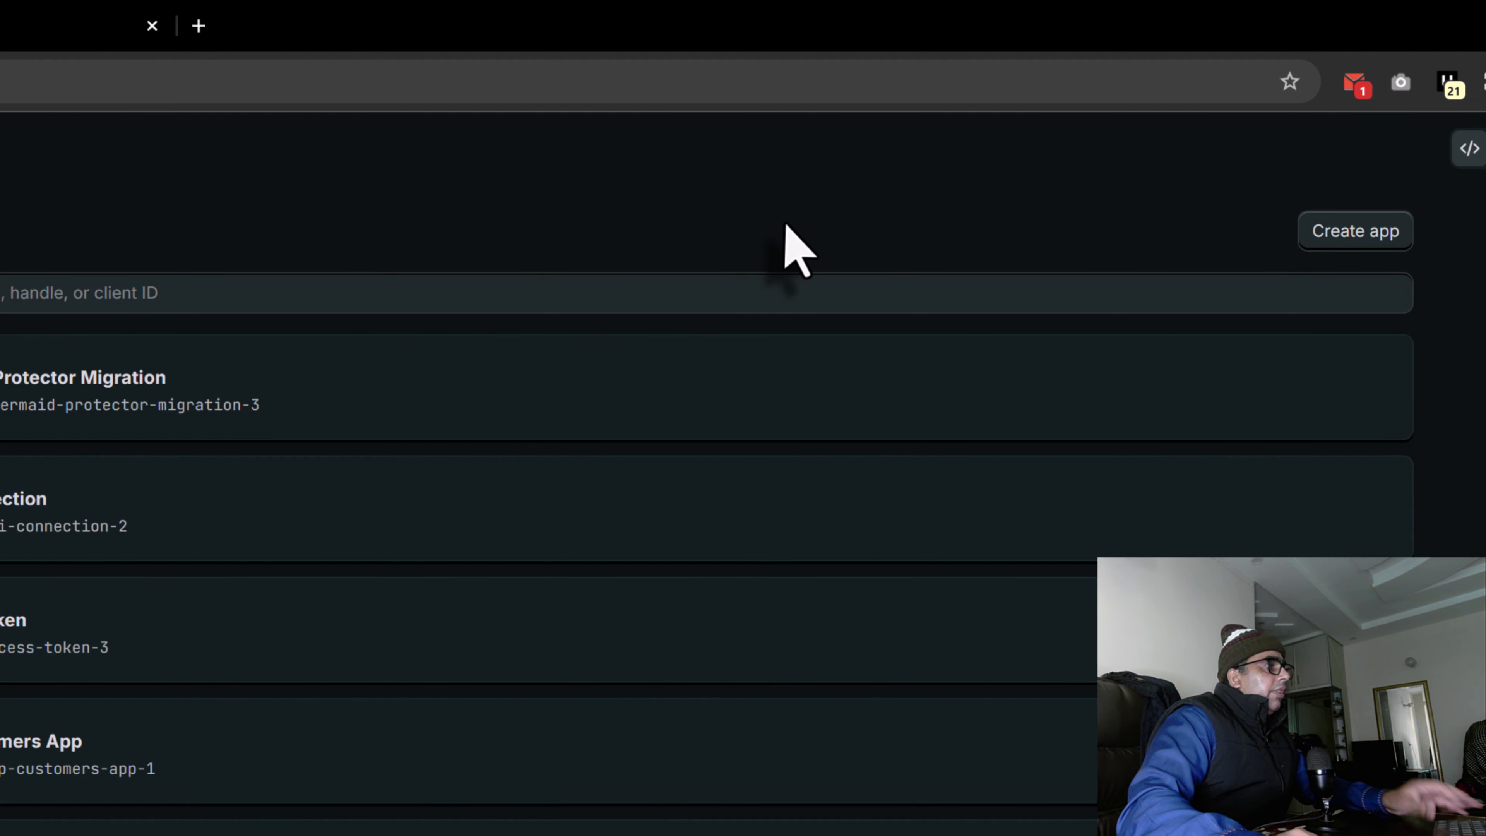
Create an app named "my api connection" in the Dev Dashboard
{"action": "left_click", "coordinate": [1340, 240]}
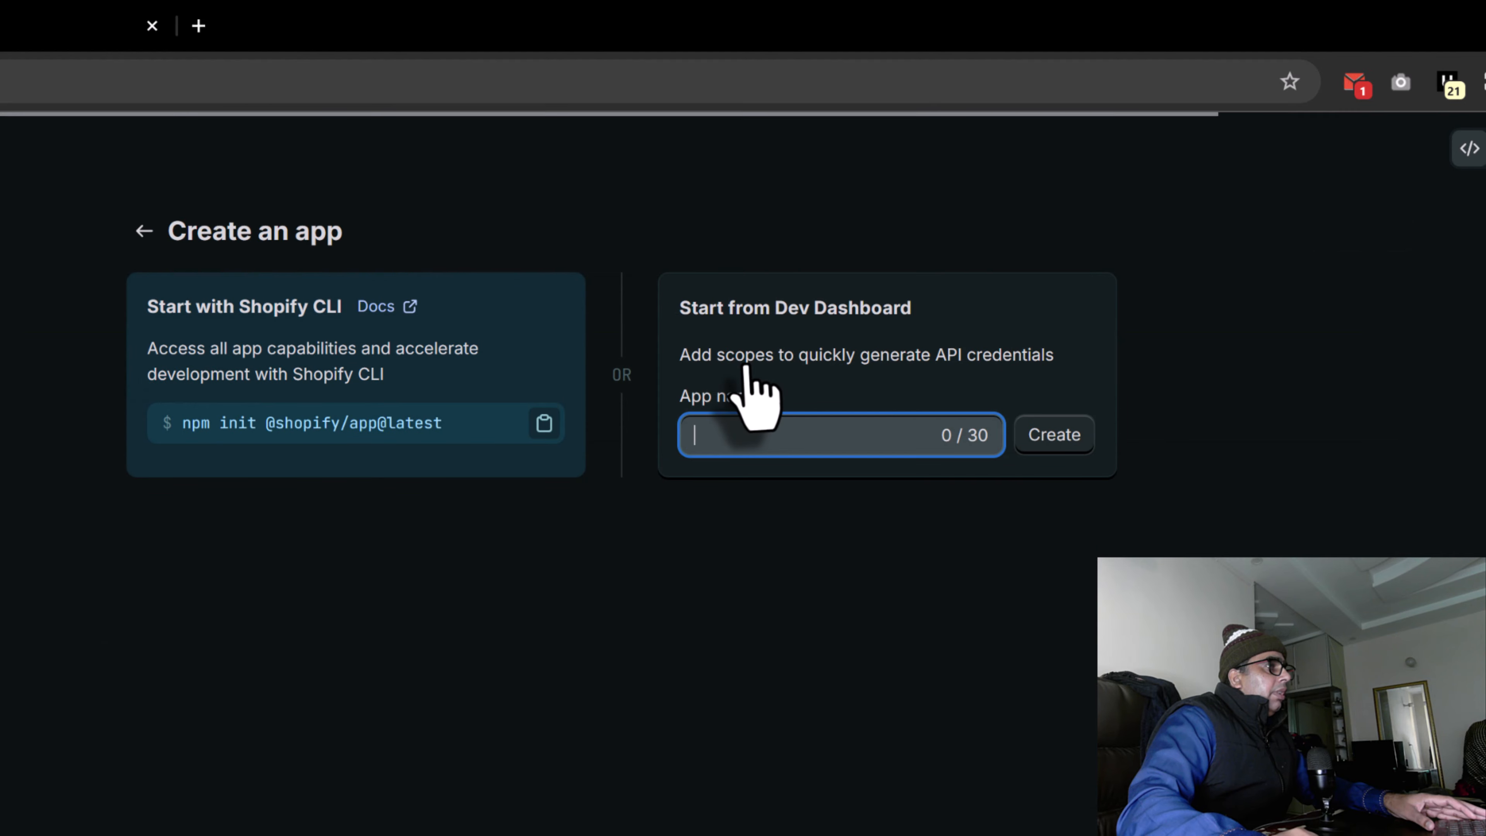
{"action": "left_click", "coordinate": [749, 436]}
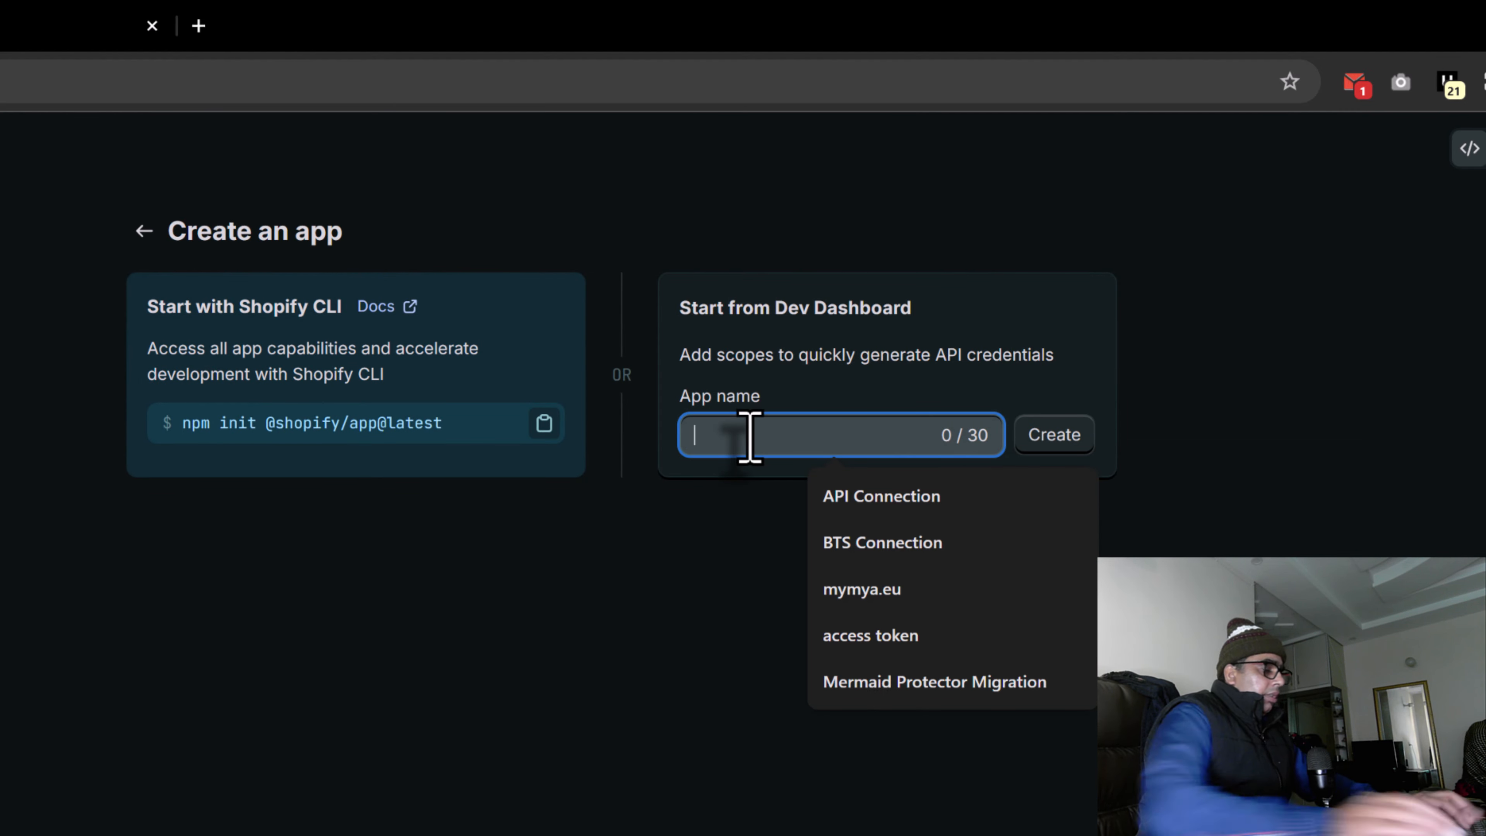
{"action": "type", "text": "my api connection"}
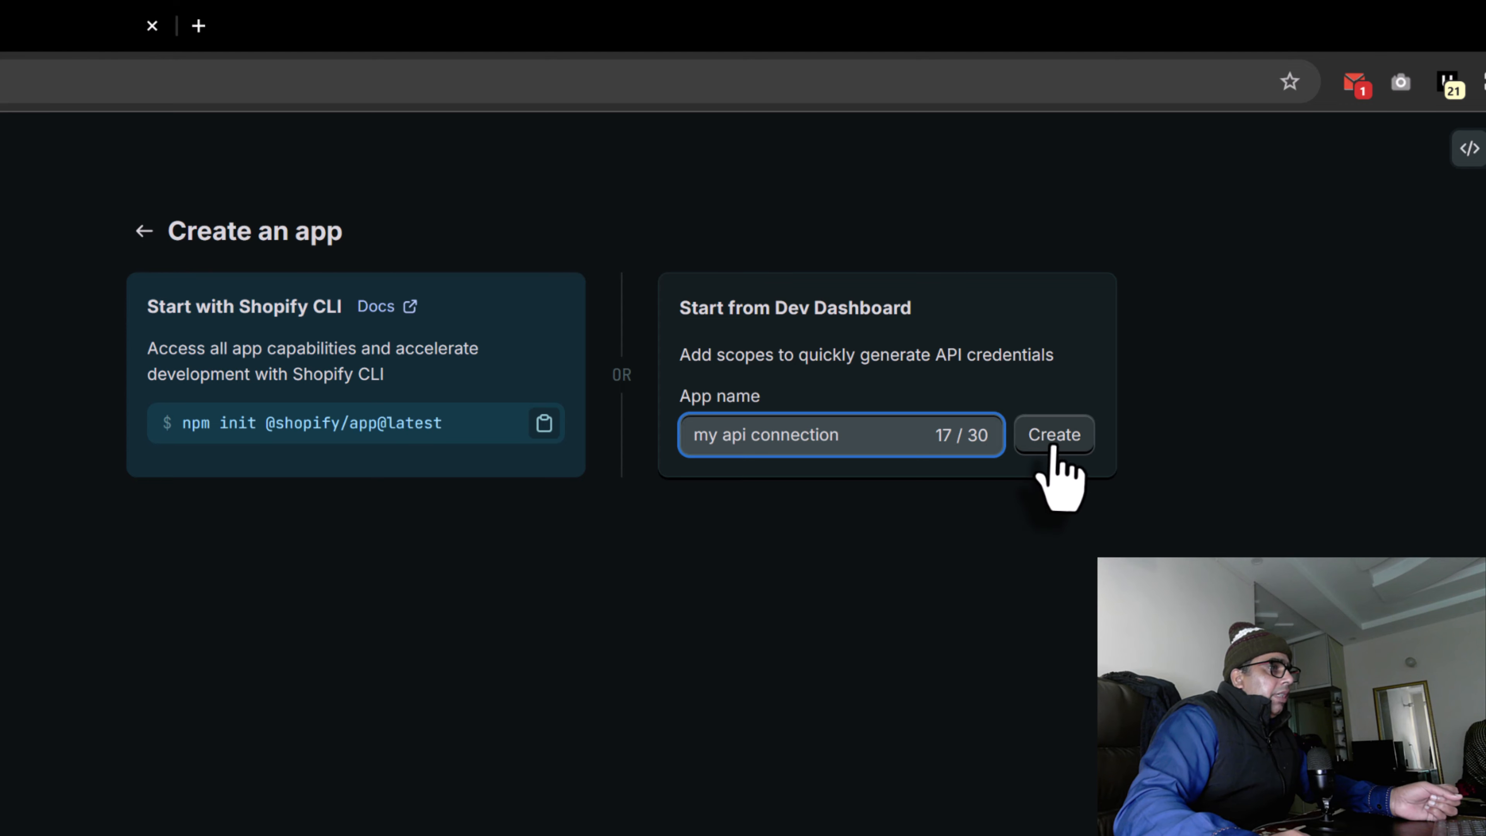
{"action": "left_click", "coordinate": [1050, 444]}
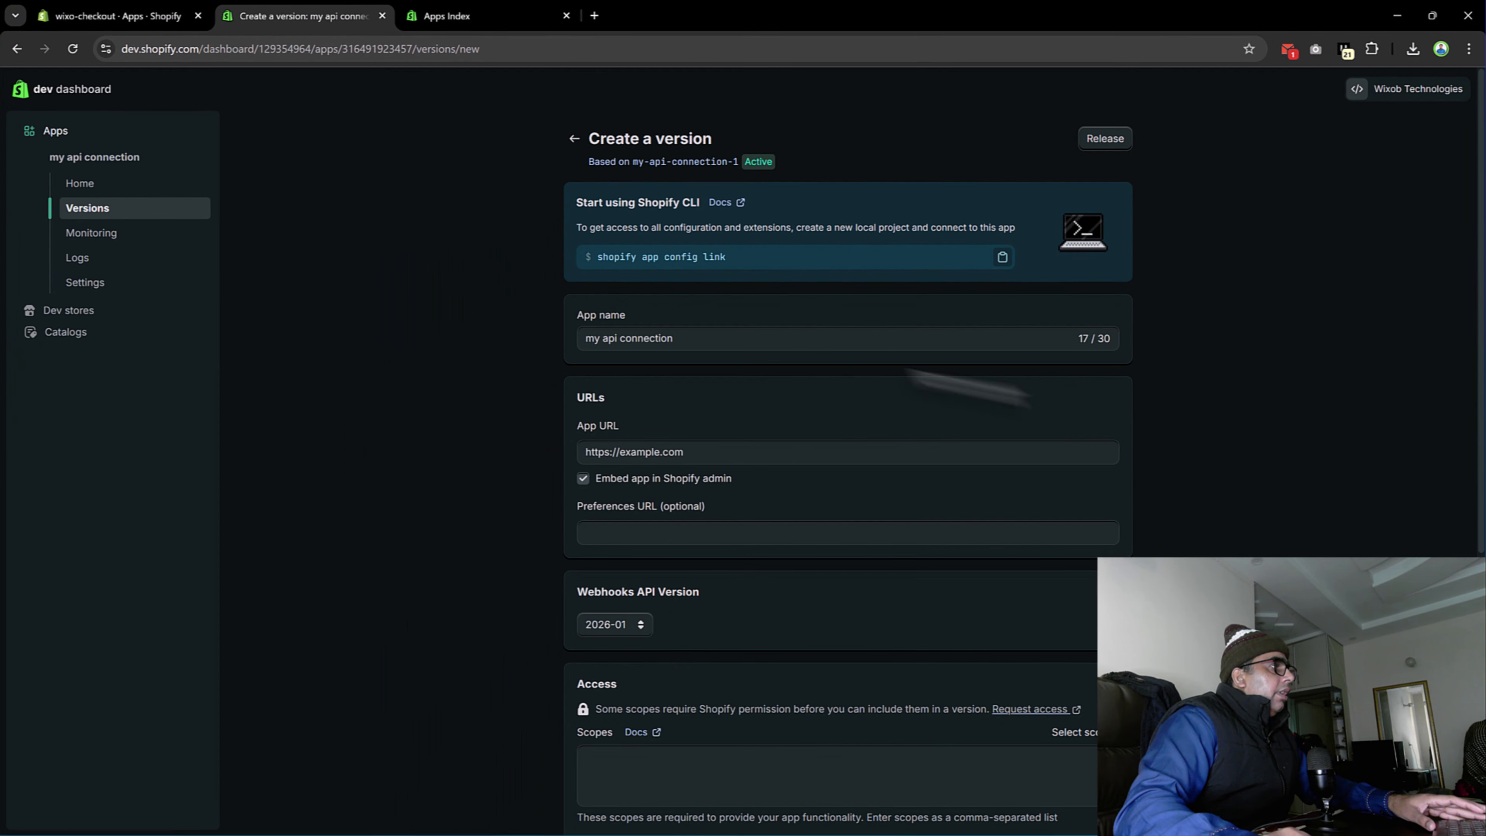
Set the app version's required access scopes to write_products, write_orders, write_customers
{"action": "scroll", "coordinate": [906, 453], "scroll_direction": "down", "scroll_amount": 5}
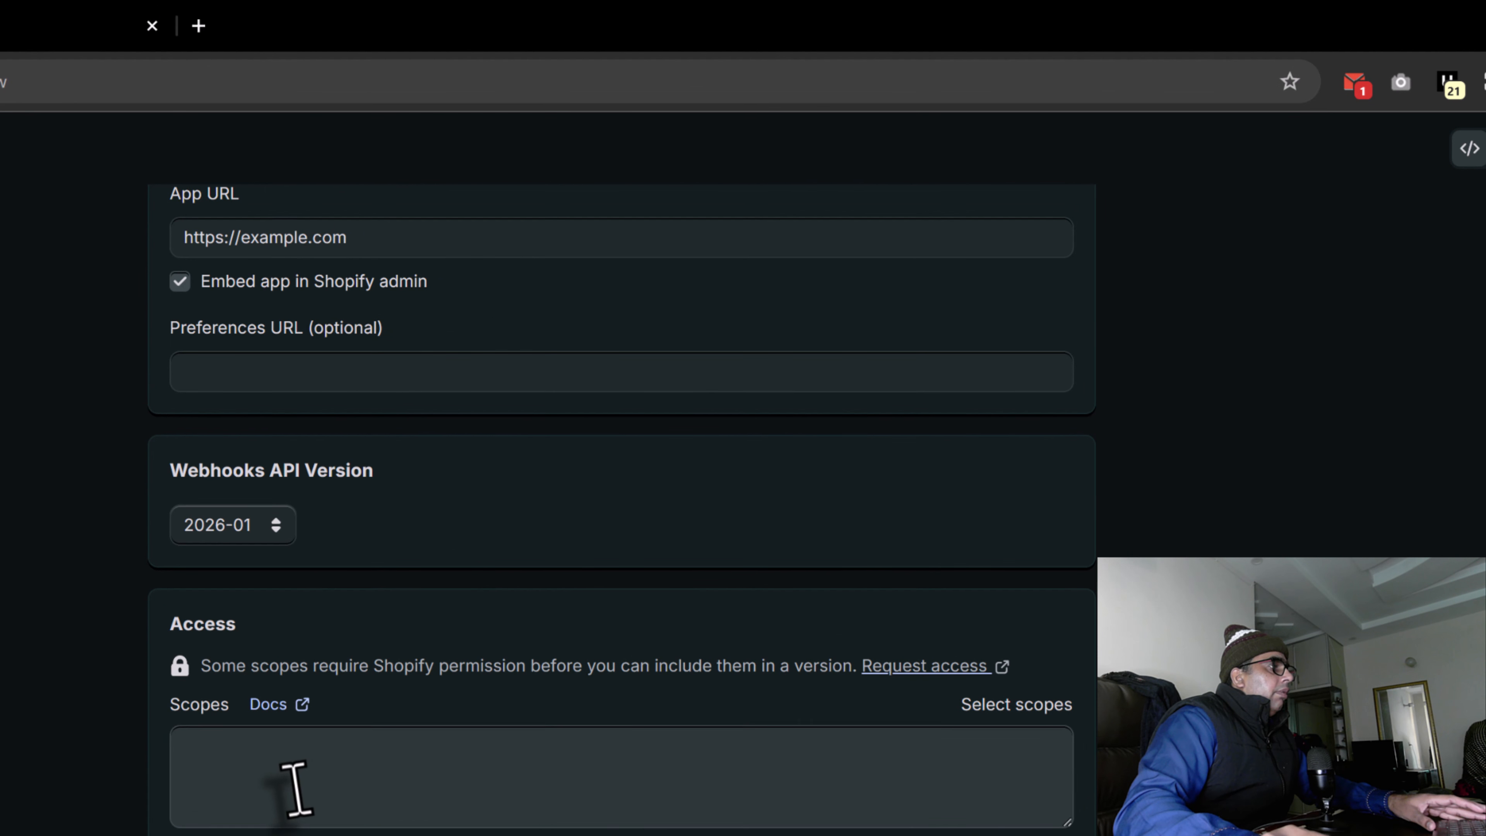
{"action": "left_click", "coordinate": [655, 472]}
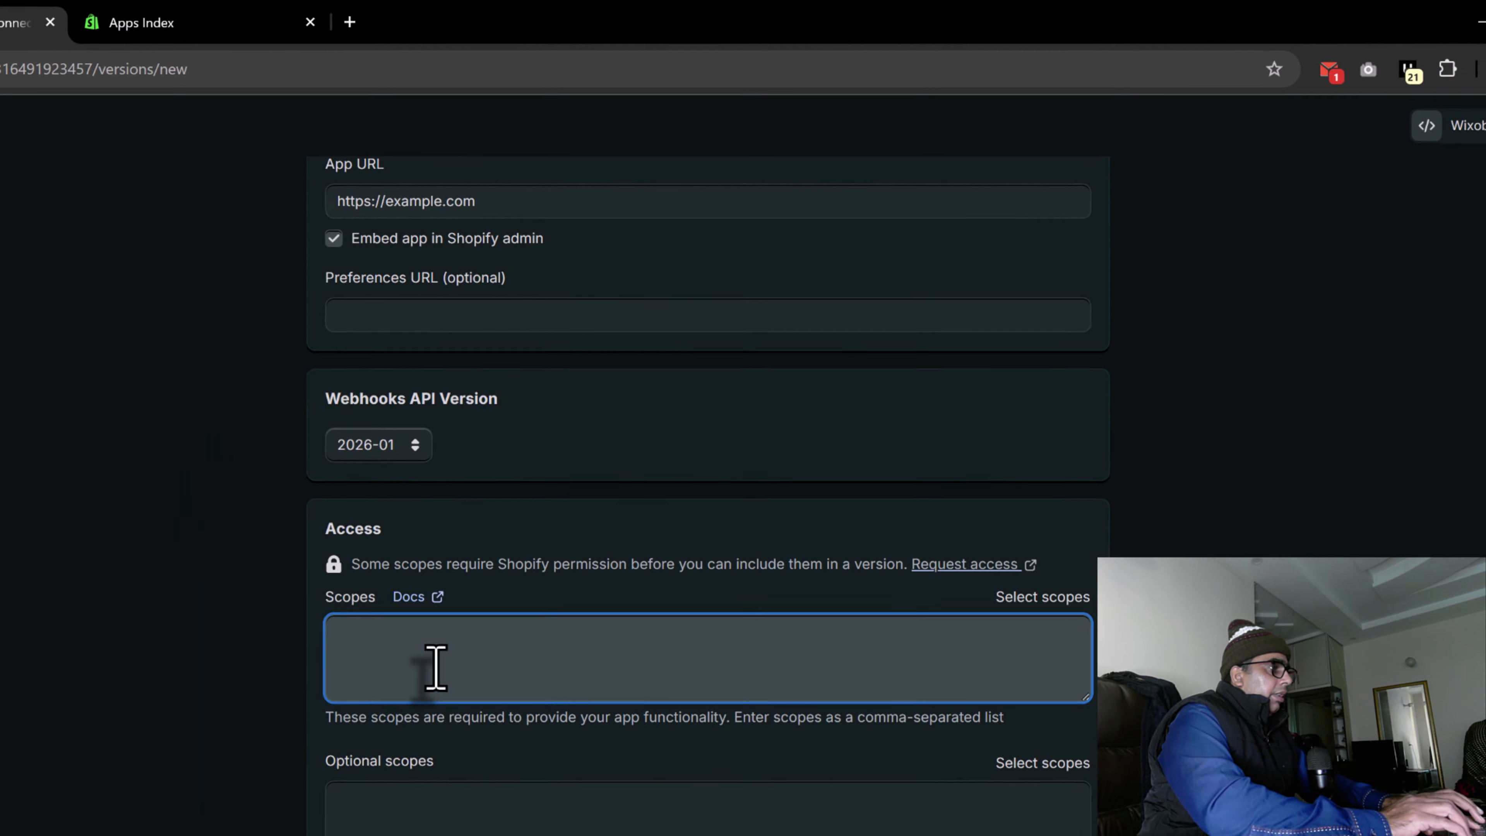
{"action": "type", "text": "write_prod"}
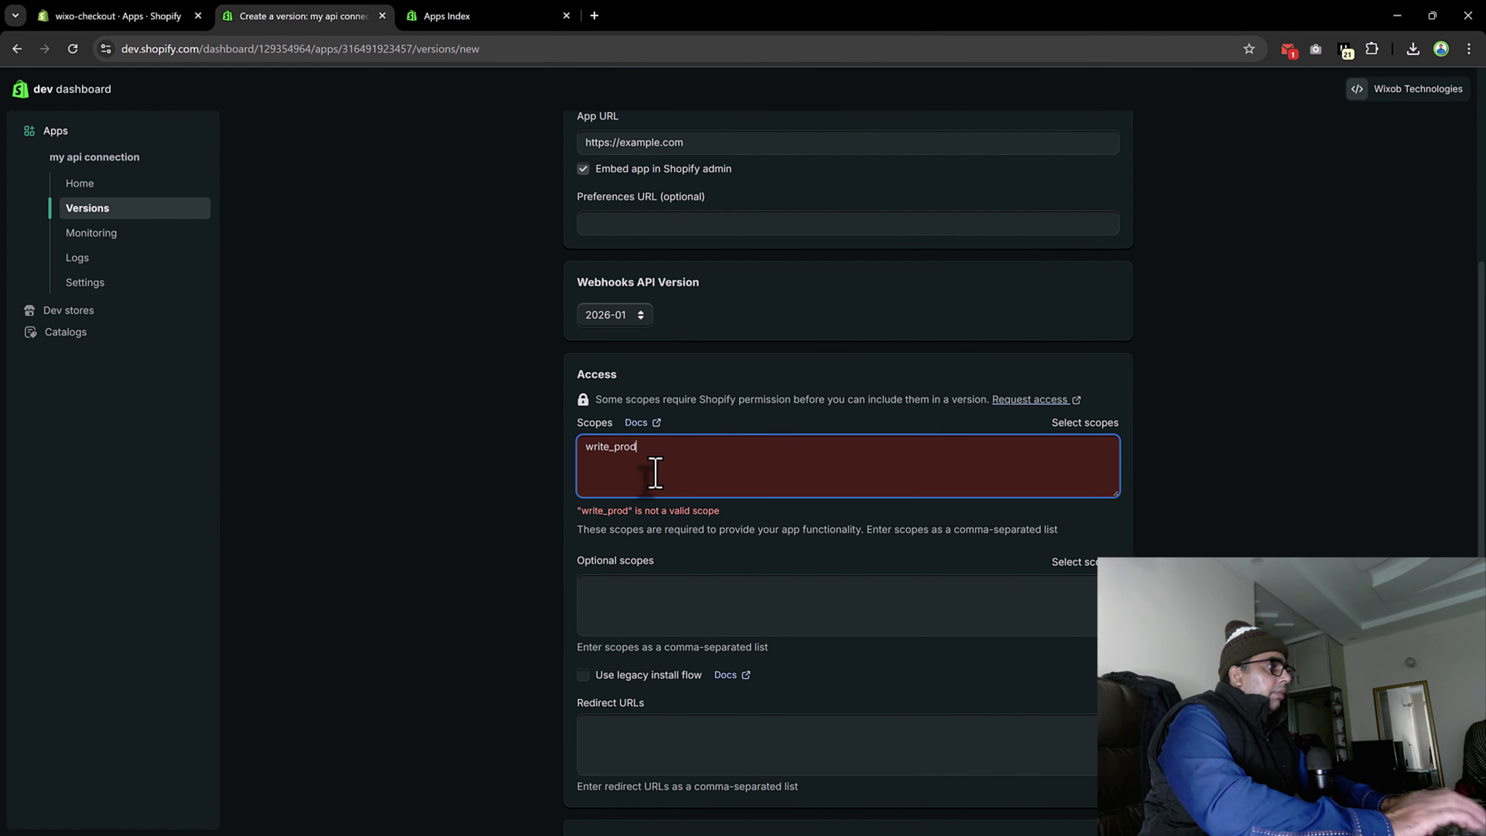
{"action": "type", "text": "ucts, write_or"}
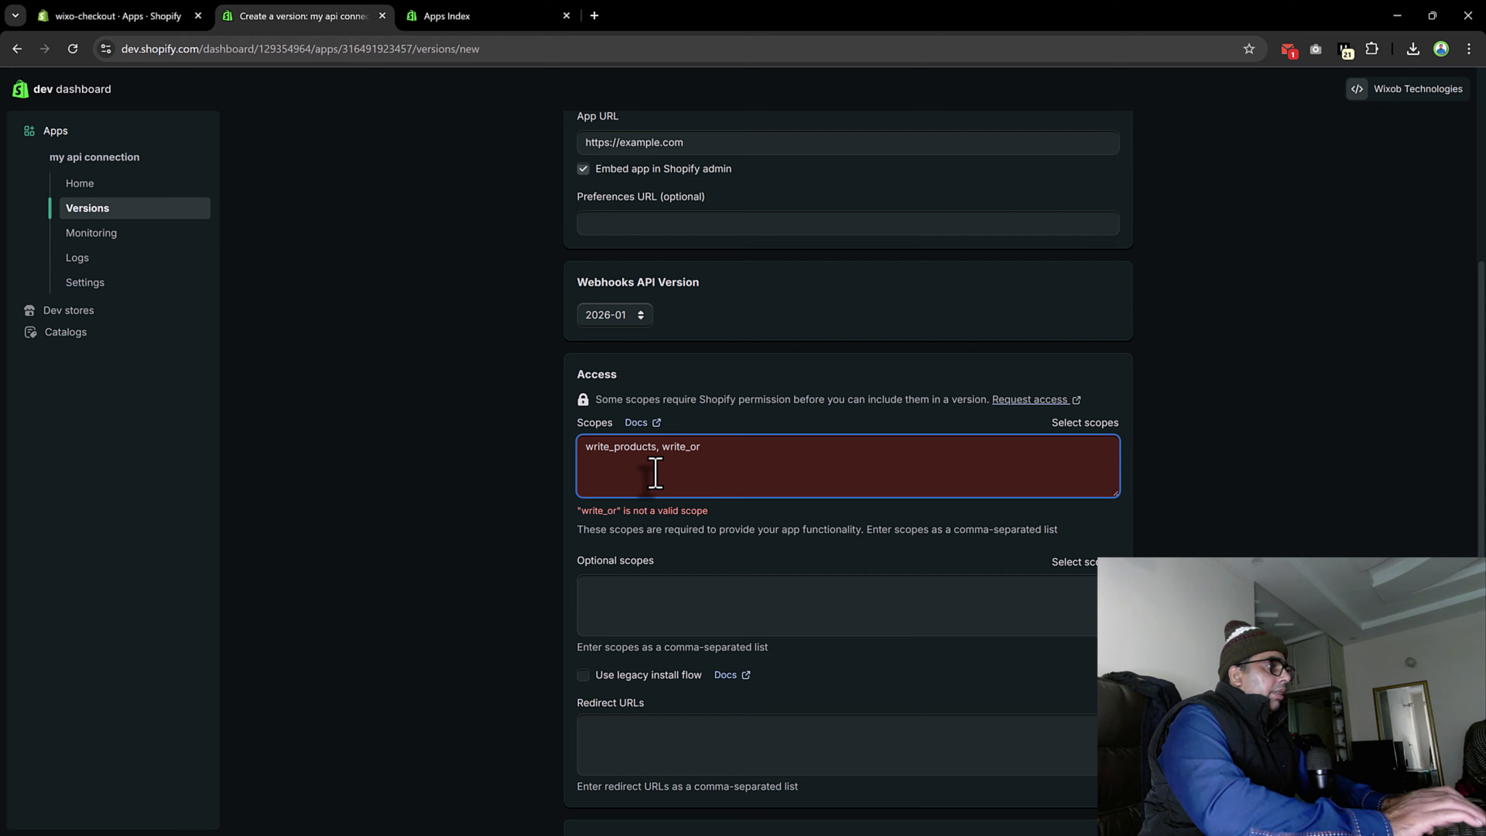
{"action": "key", "text": "BackSpace"}
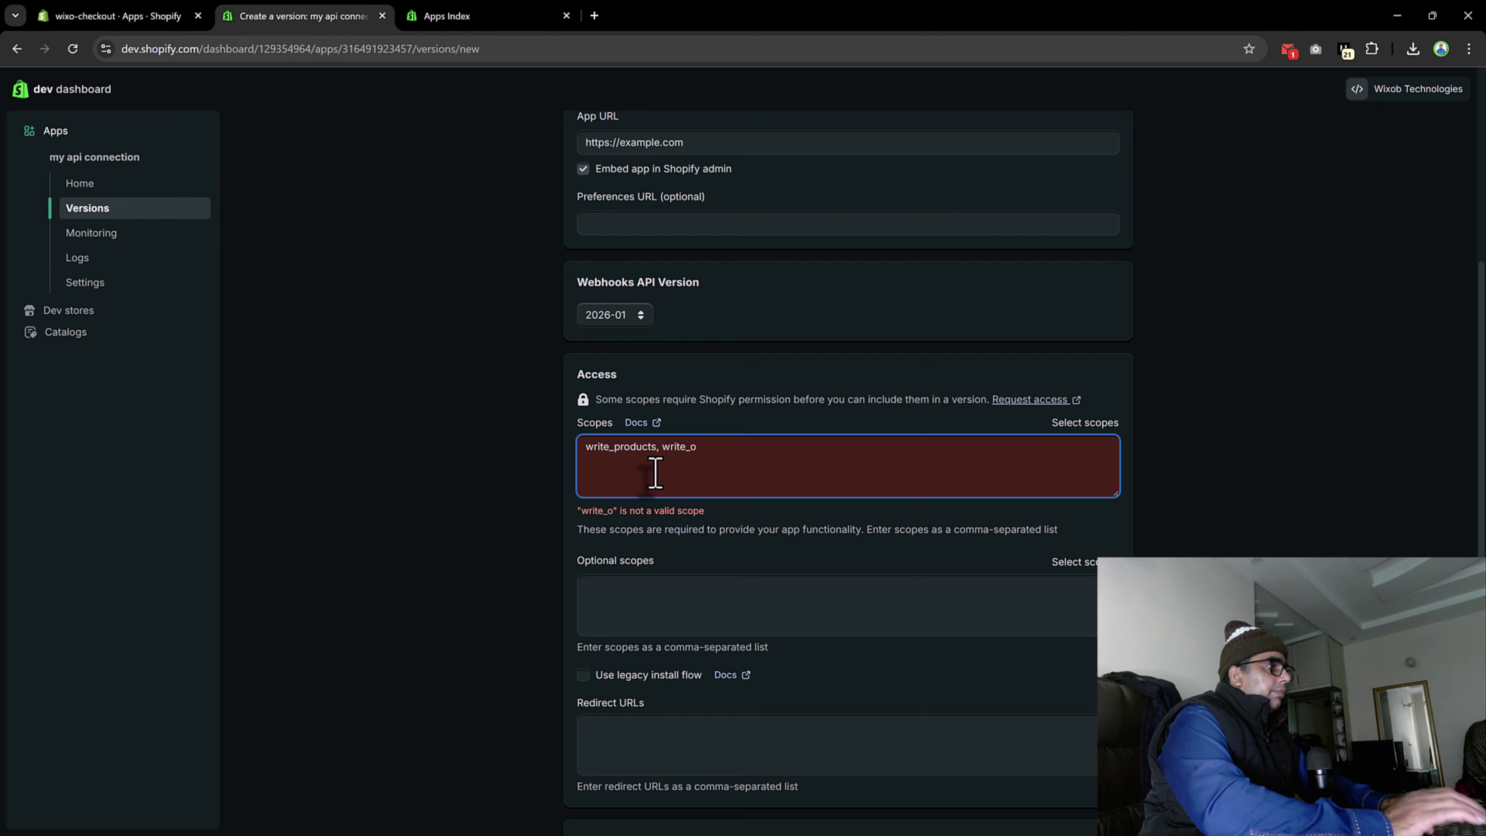
{"action": "type", "text": "rders, write"}
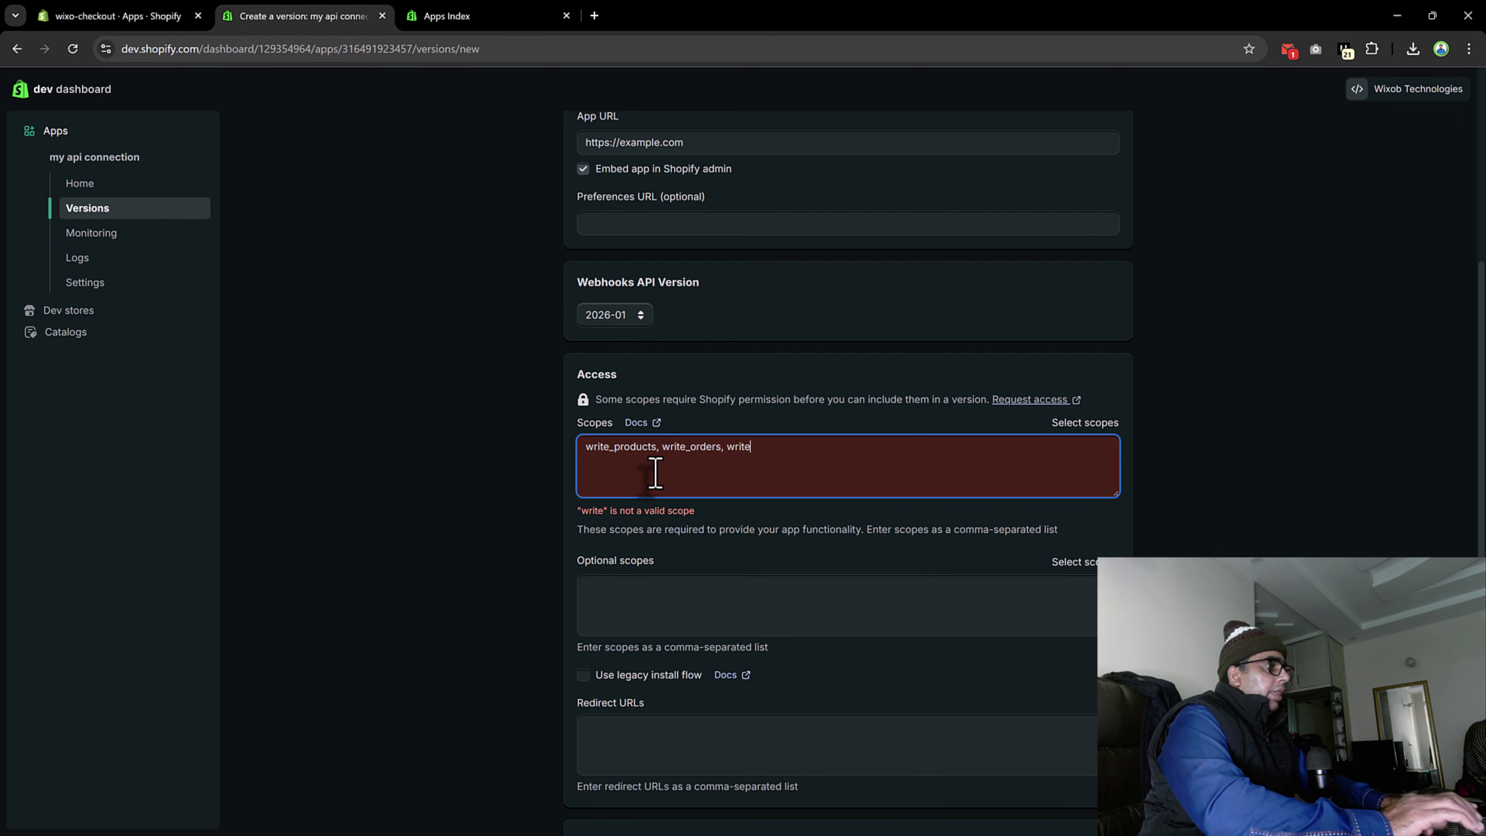
{"action": "type", "text": "_customers"}
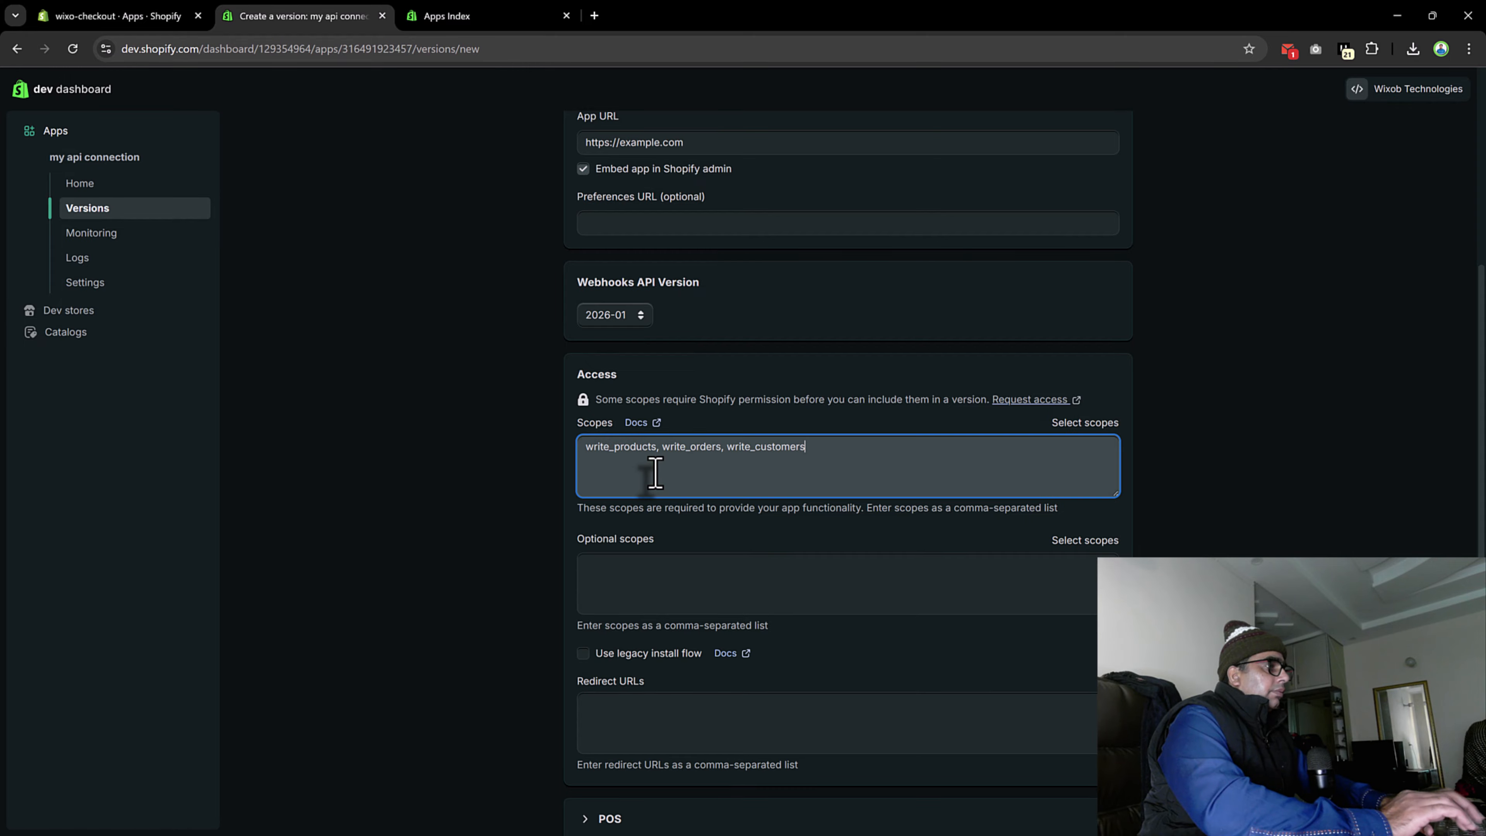
Release the new version of the app without entering a version name or message
{"action": "scroll", "coordinate": [875, 558], "scroll_direction": "down", "scroll_amount": 2}
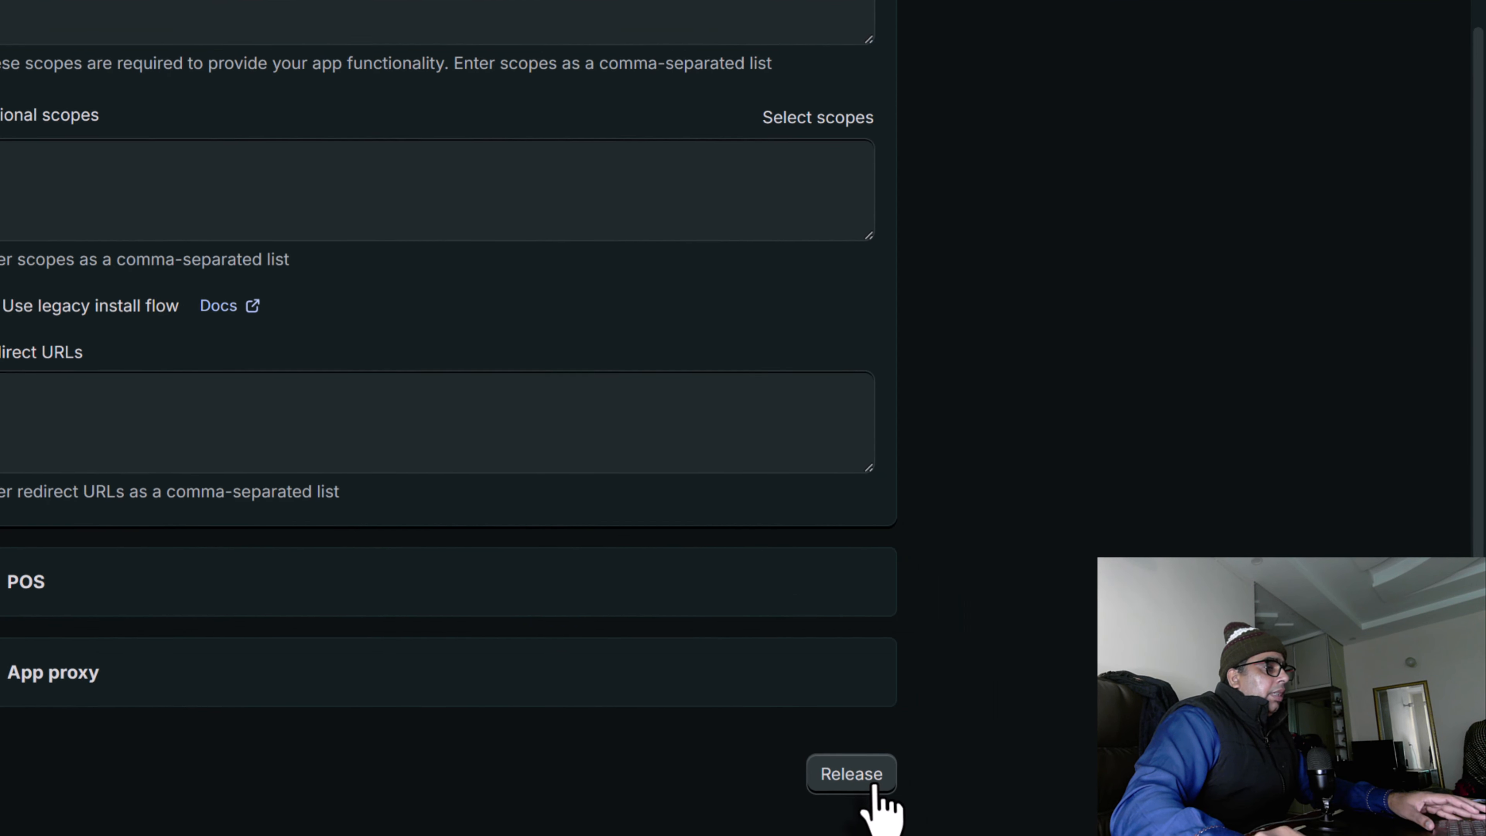
{"action": "left_click", "coordinate": [1111, 799]}
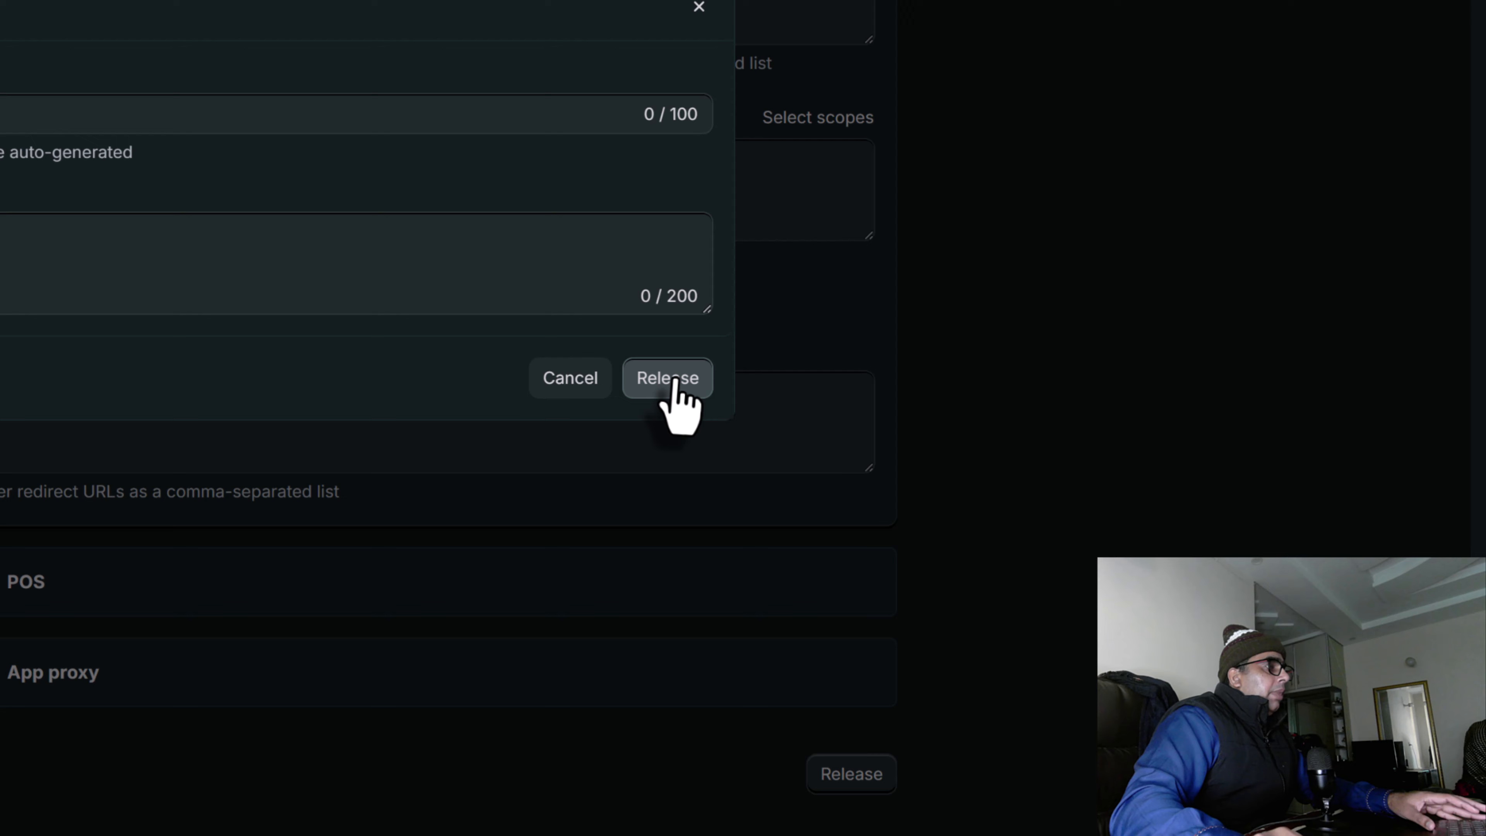
{"action": "left_click", "coordinate": [1420, 696]}
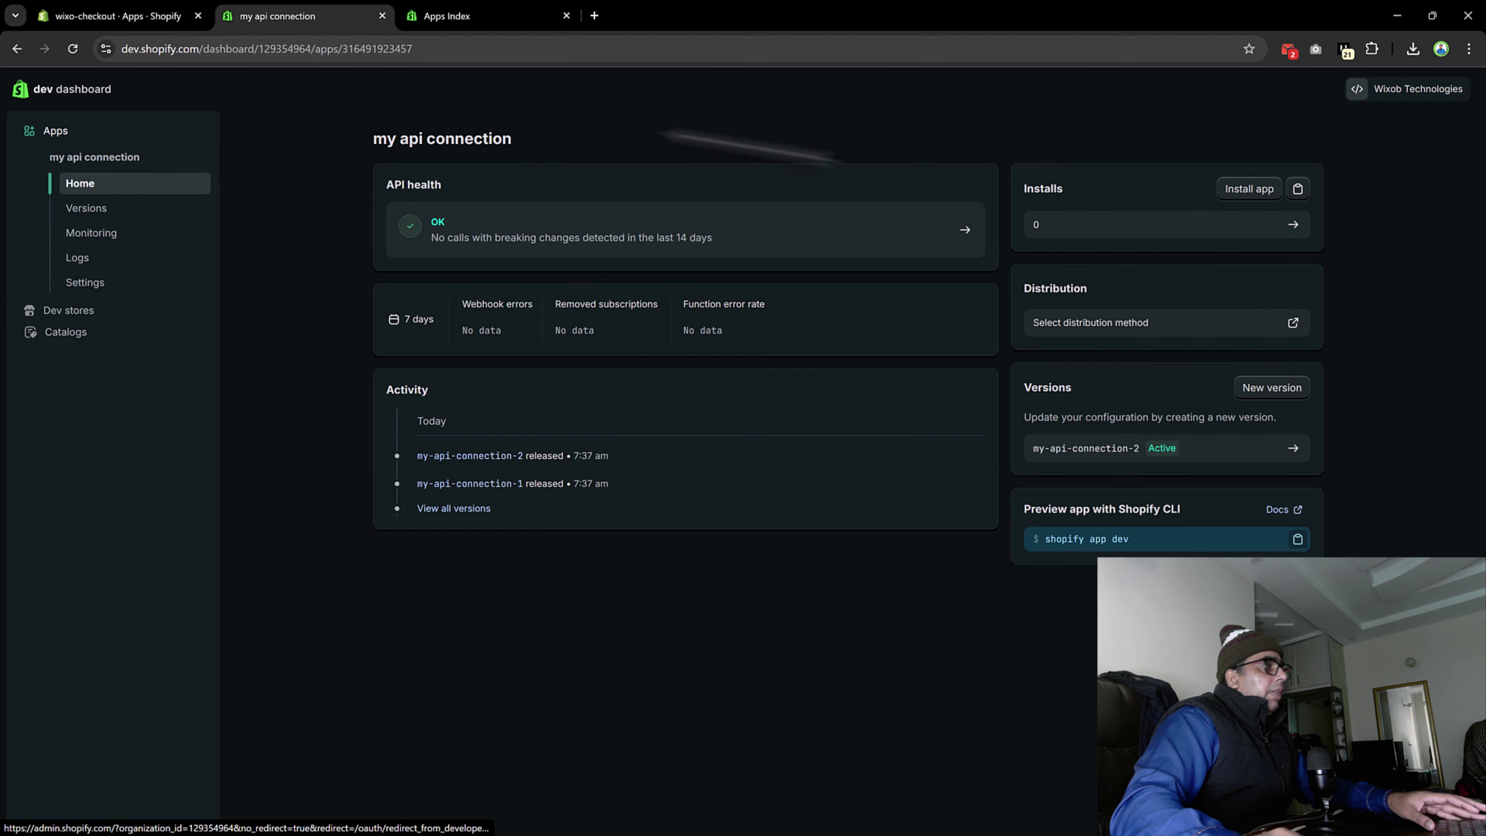
Install the my api connection app on the wixo-checkout store, reviewing its requested store data access, and open the app's settings in the Dev Dashboard
{"action": "left_click", "coordinate": [1252, 190]}
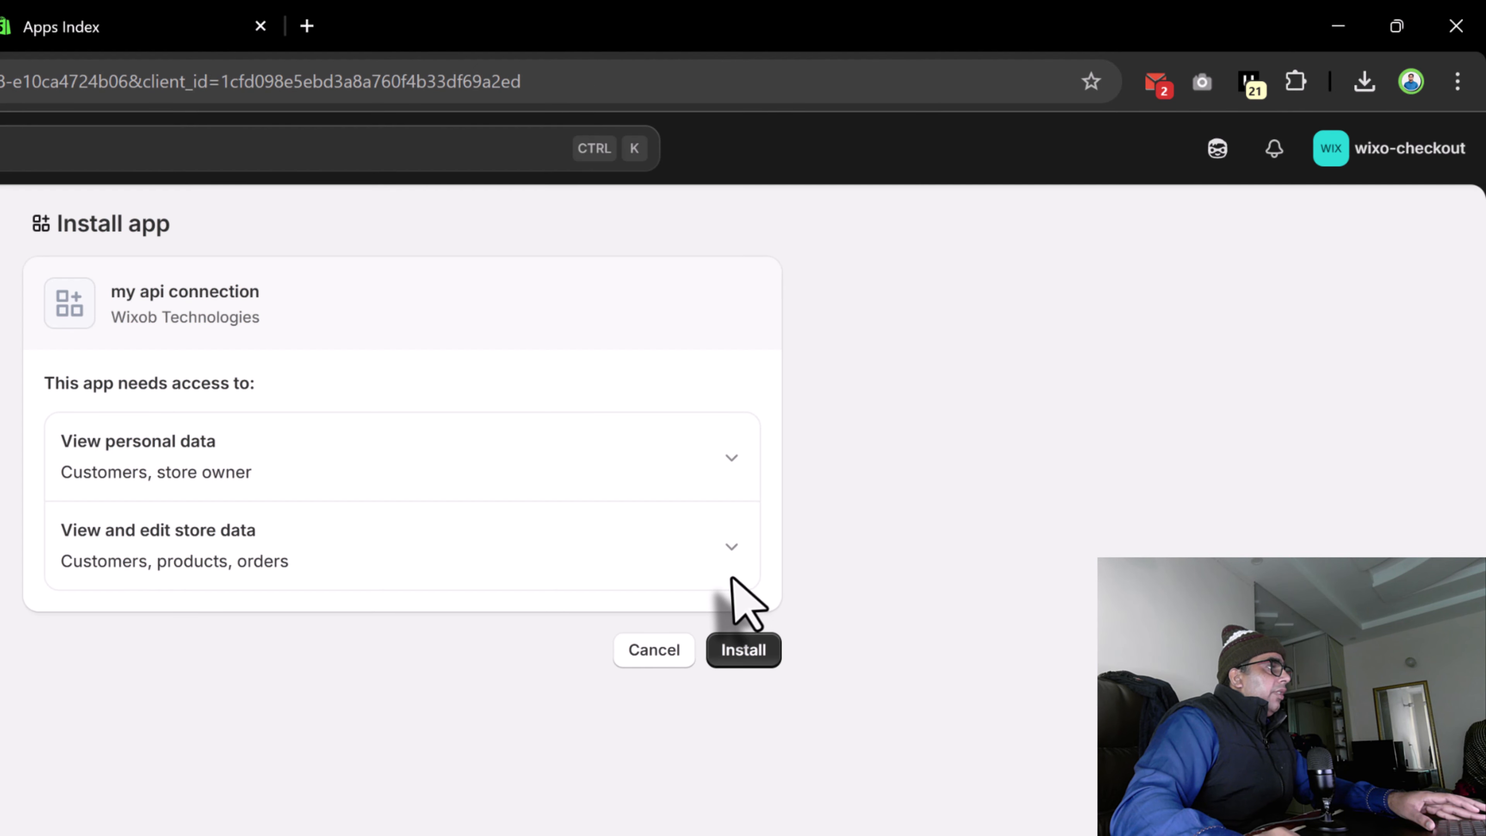
{"action": "double_click", "coordinate": [111, 565]}
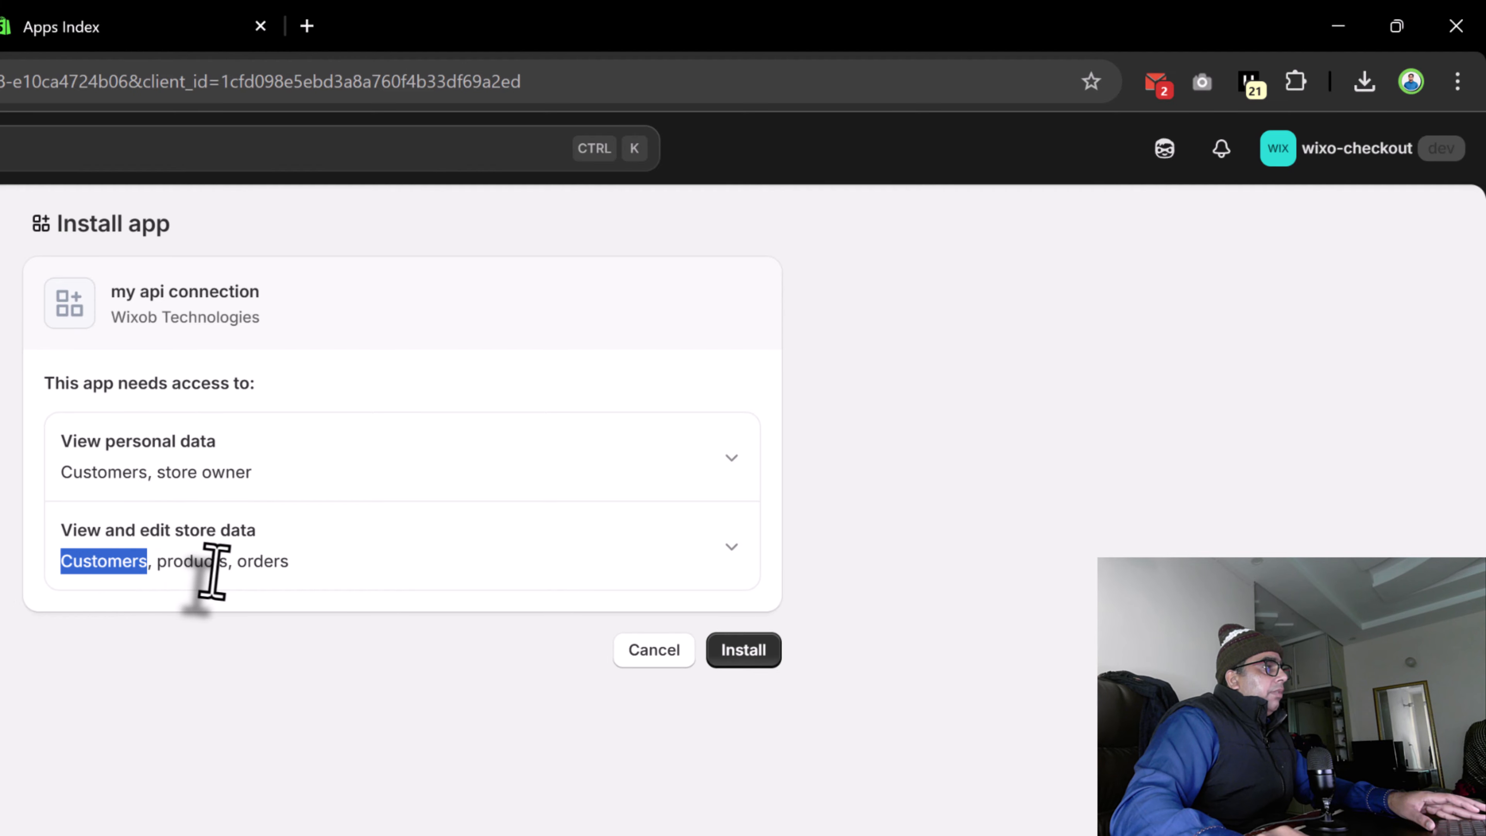
{"action": "double_click", "coordinate": [199, 562]}
{"action": "double_click", "coordinate": [256, 565]}
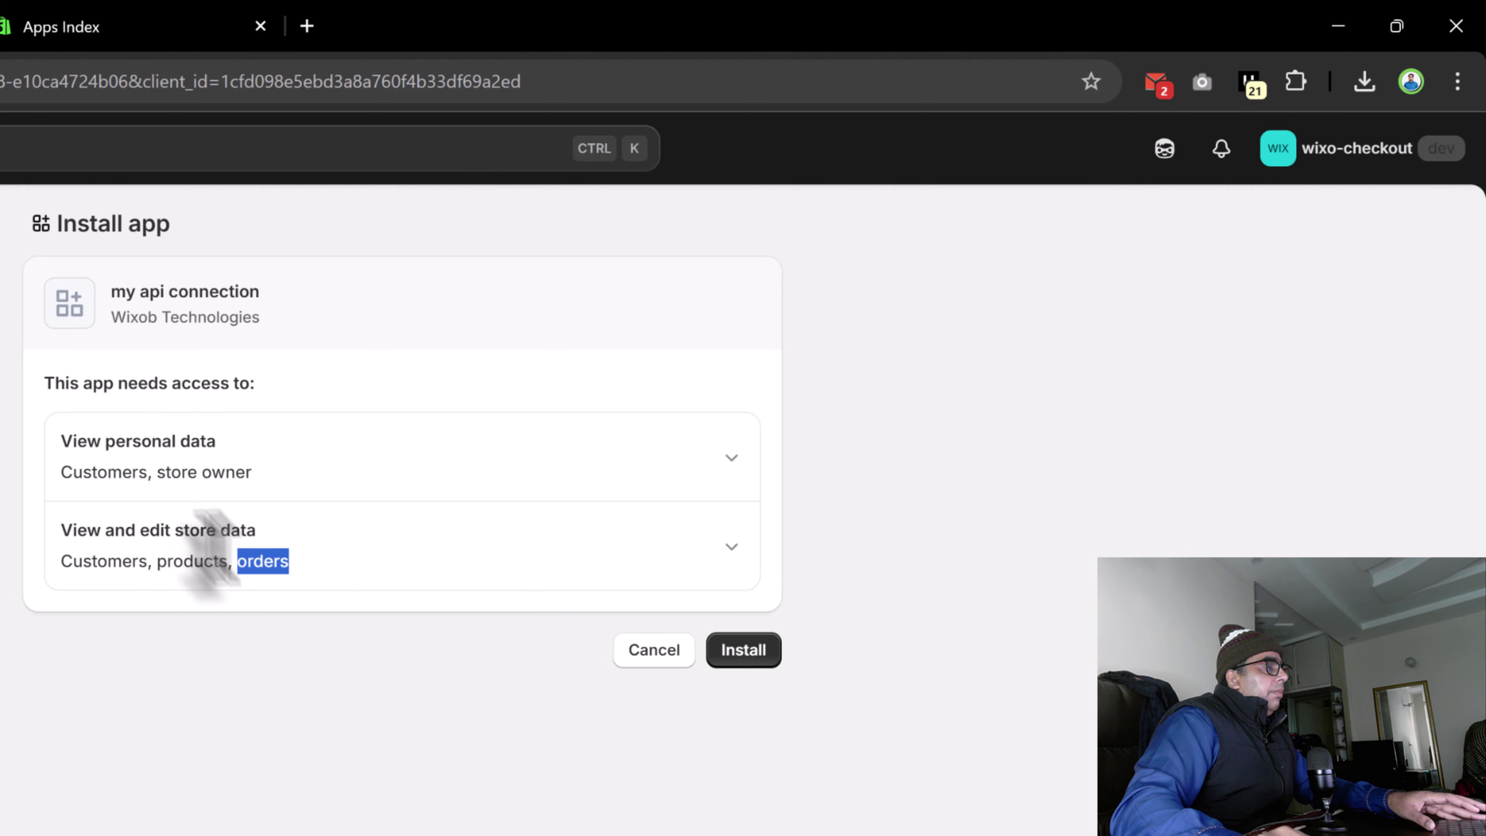
{"action": "left_click", "coordinate": [747, 653]}
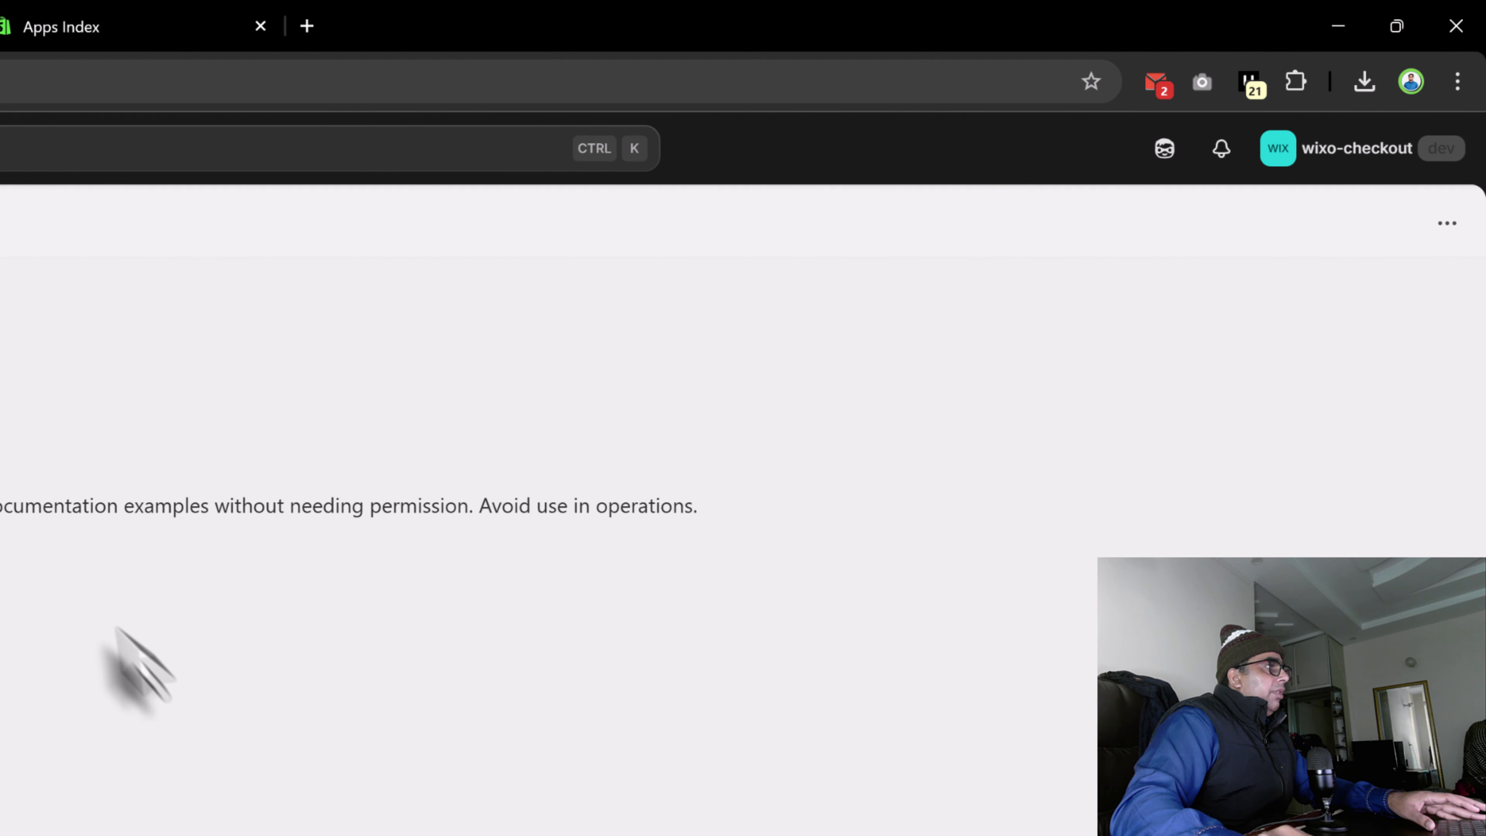
{"action": "left_click", "coordinate": [493, 27]}
{"action": "left_click", "coordinate": [143, 471]}
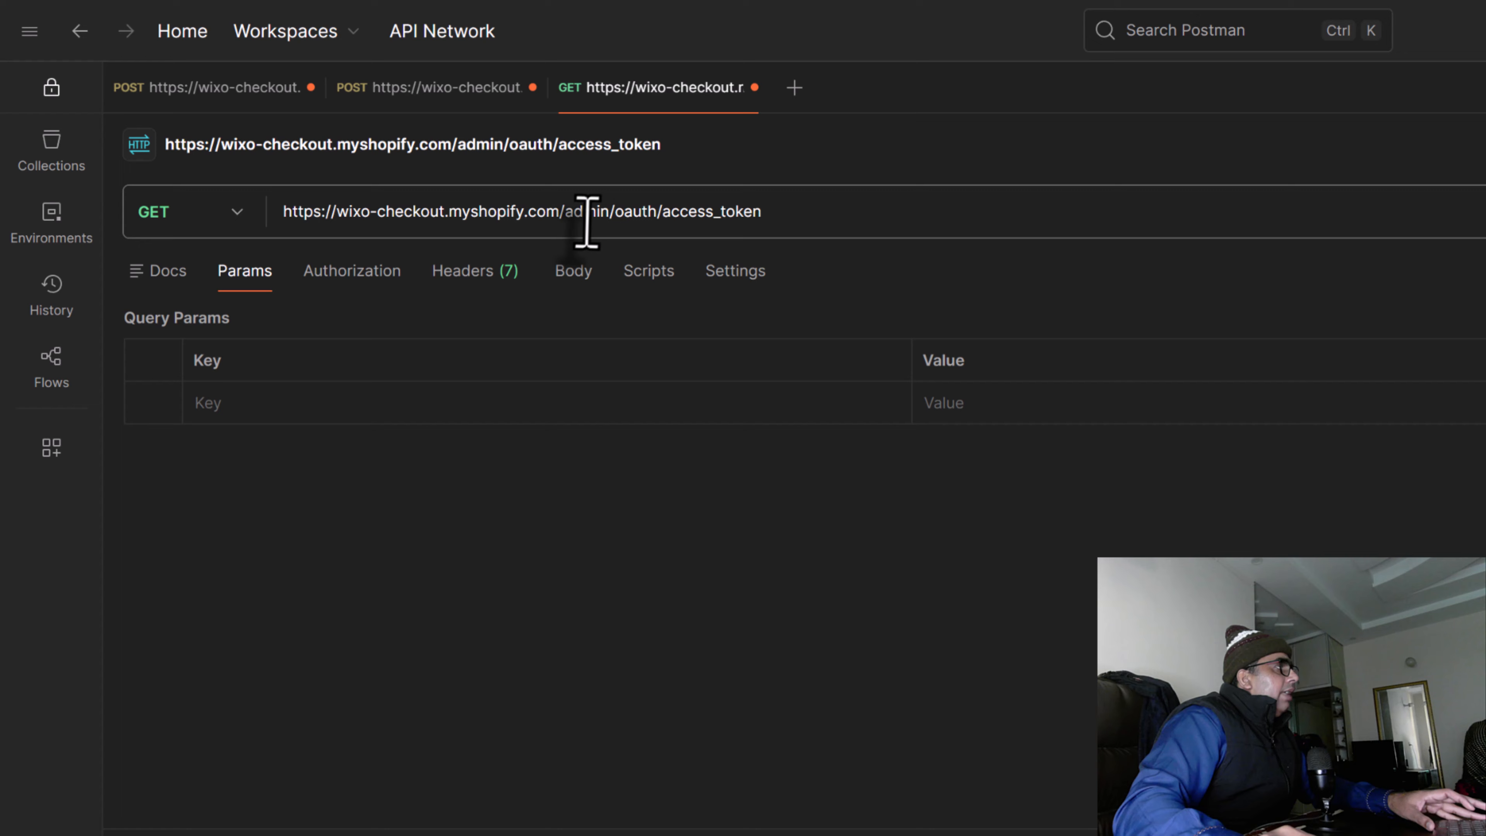
Check the admin/oauth/access_token path in the new request's URL and set the request method to POST
{"action": "left_click", "coordinate": [590, 212]}
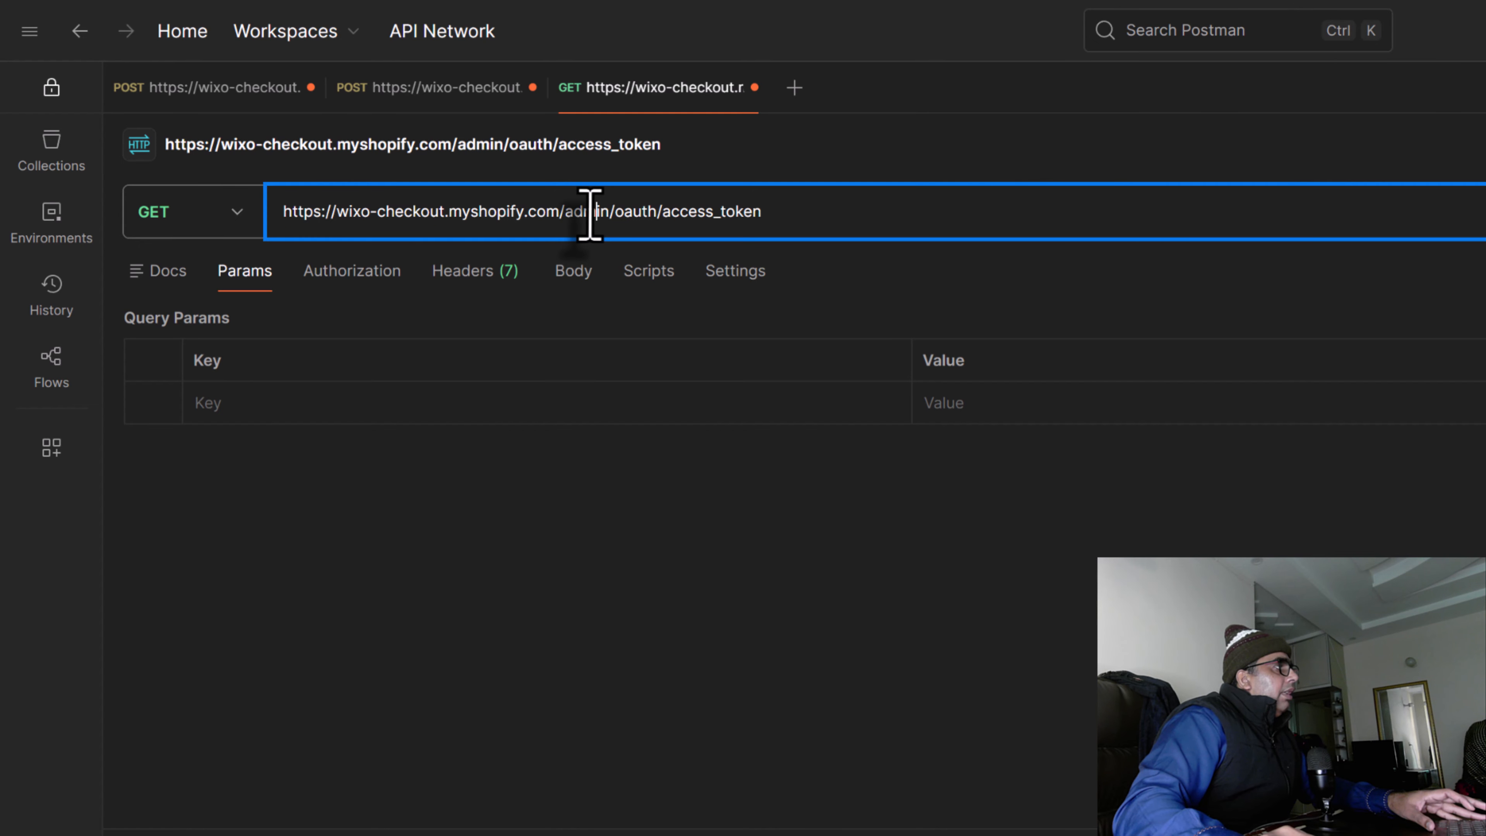
{"action": "double_click", "coordinate": [630, 213]}
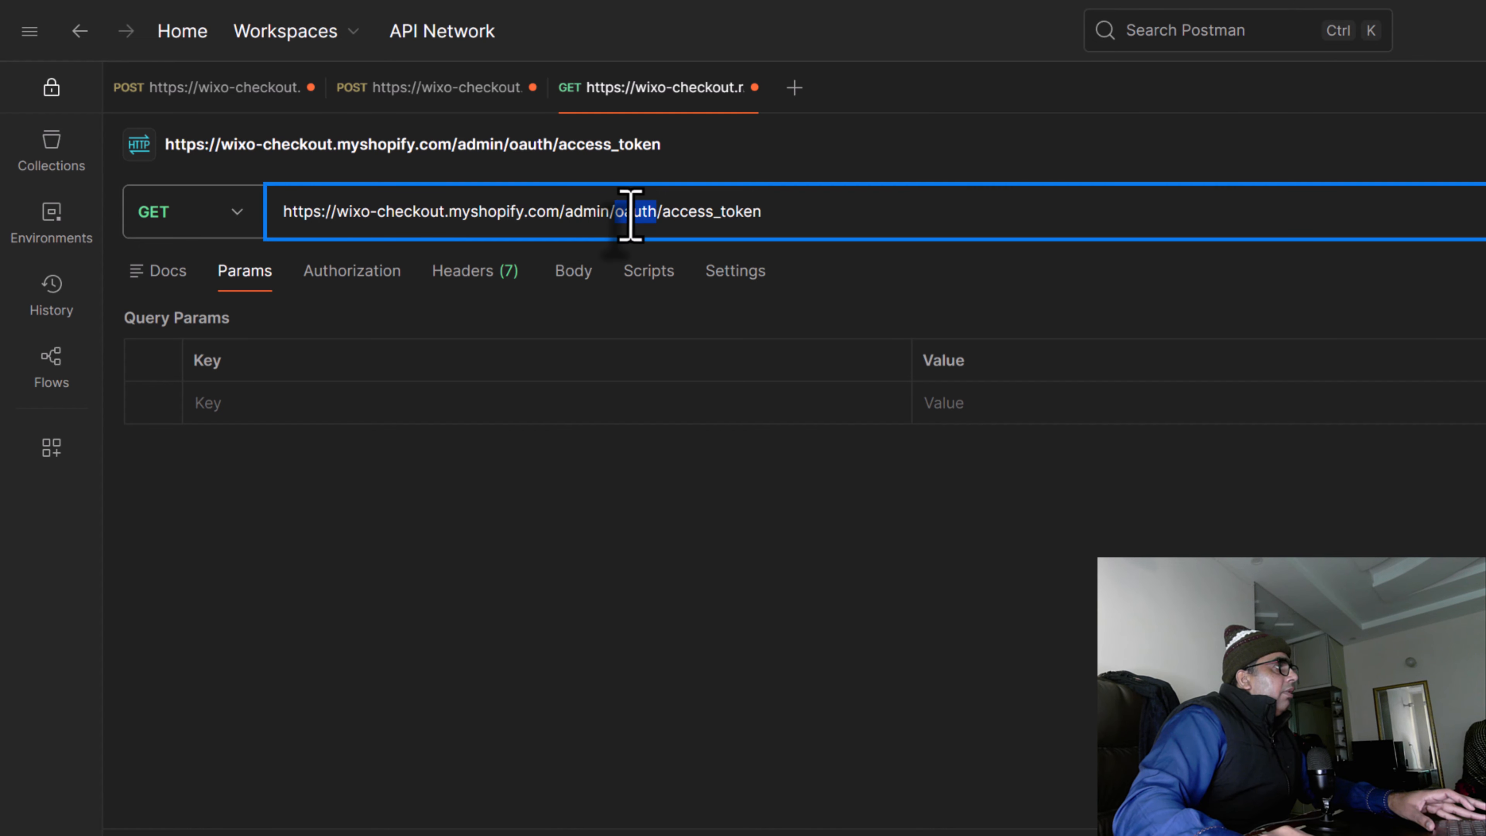
{"action": "double_click", "coordinate": [695, 212]}
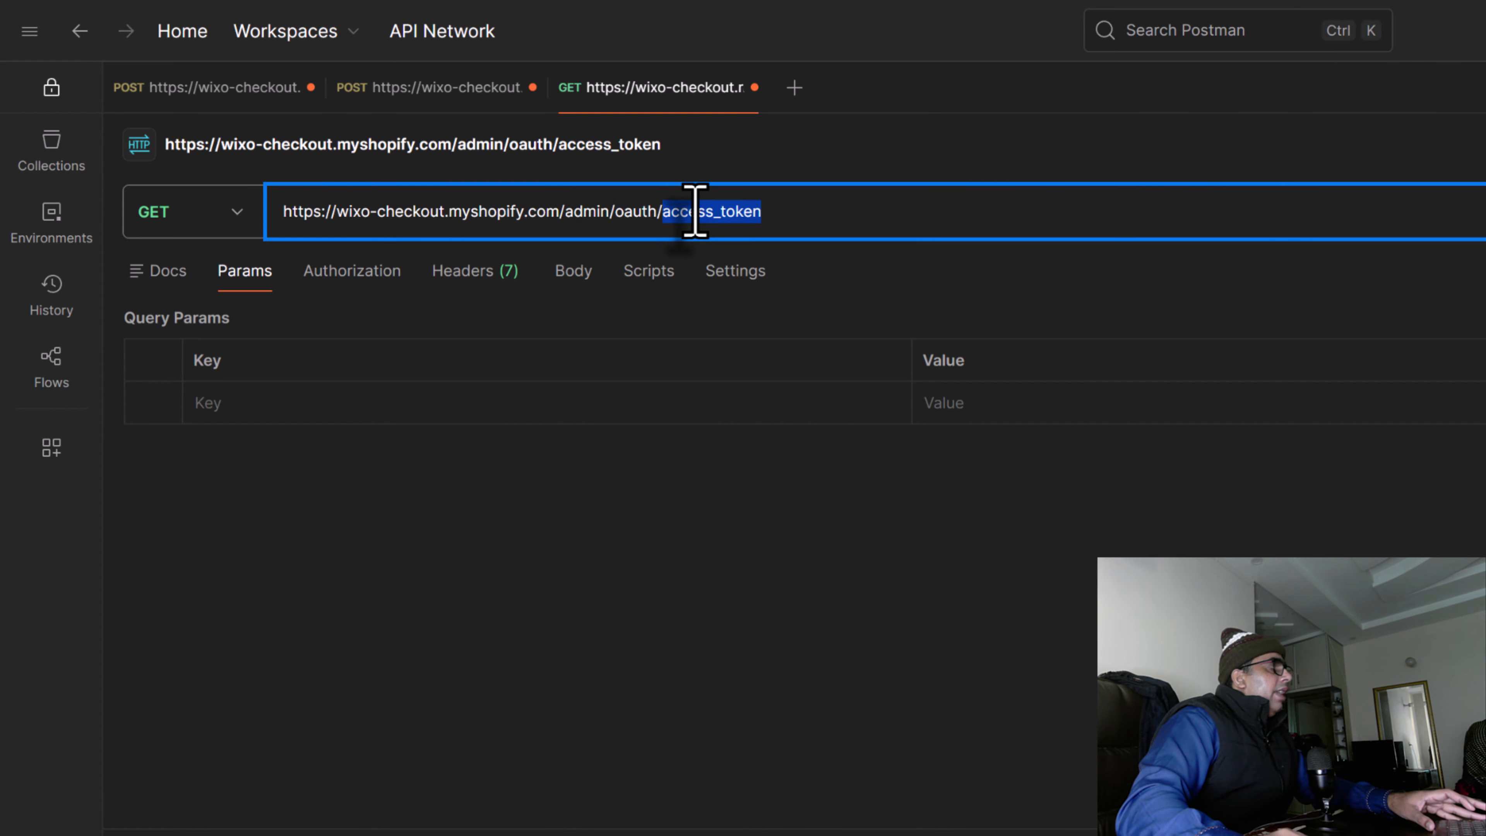
{"action": "left_click", "coordinate": [222, 212]}
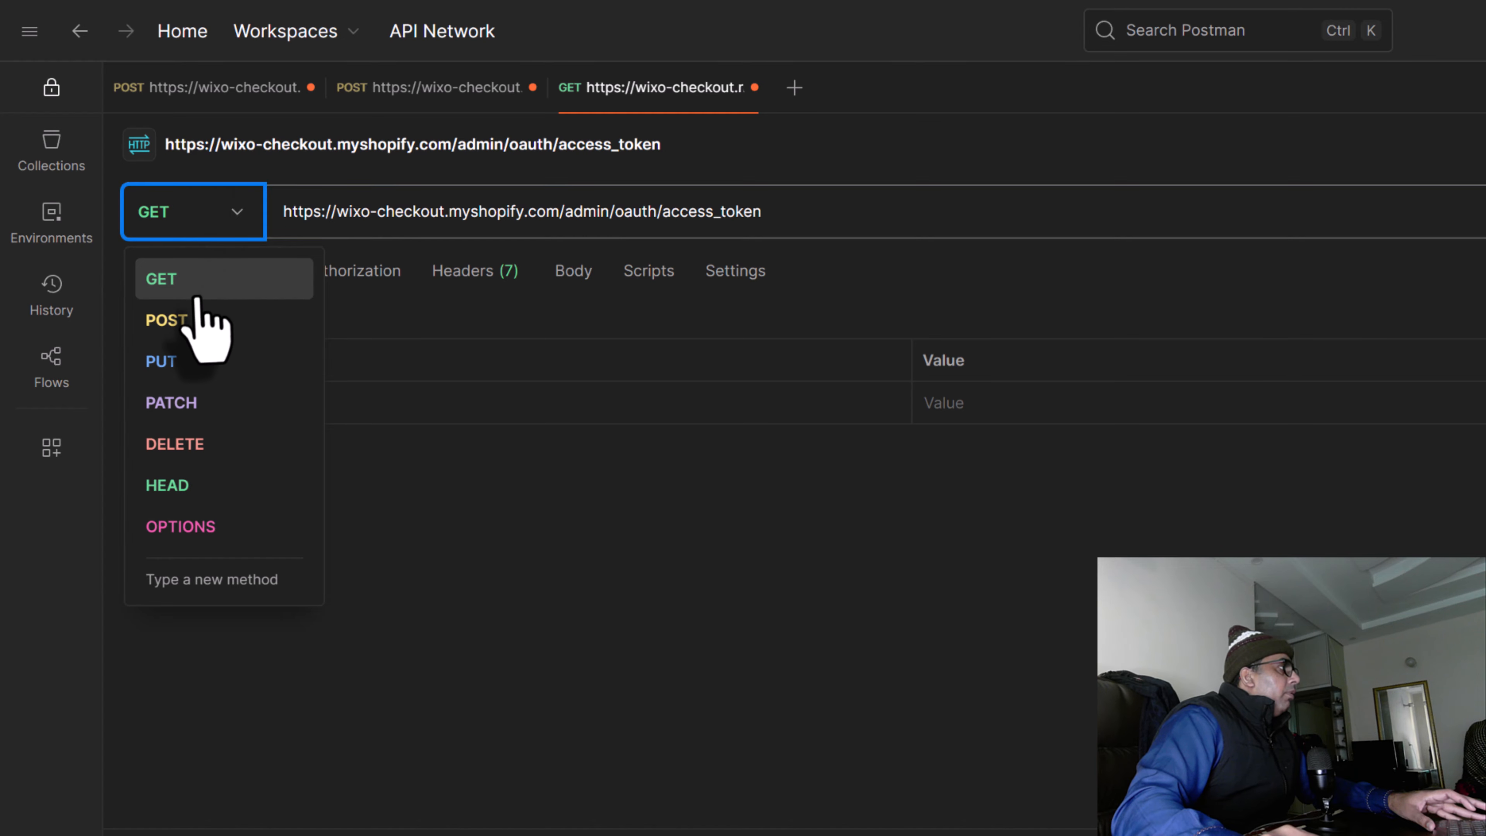
{"action": "left_click", "coordinate": [202, 319]}
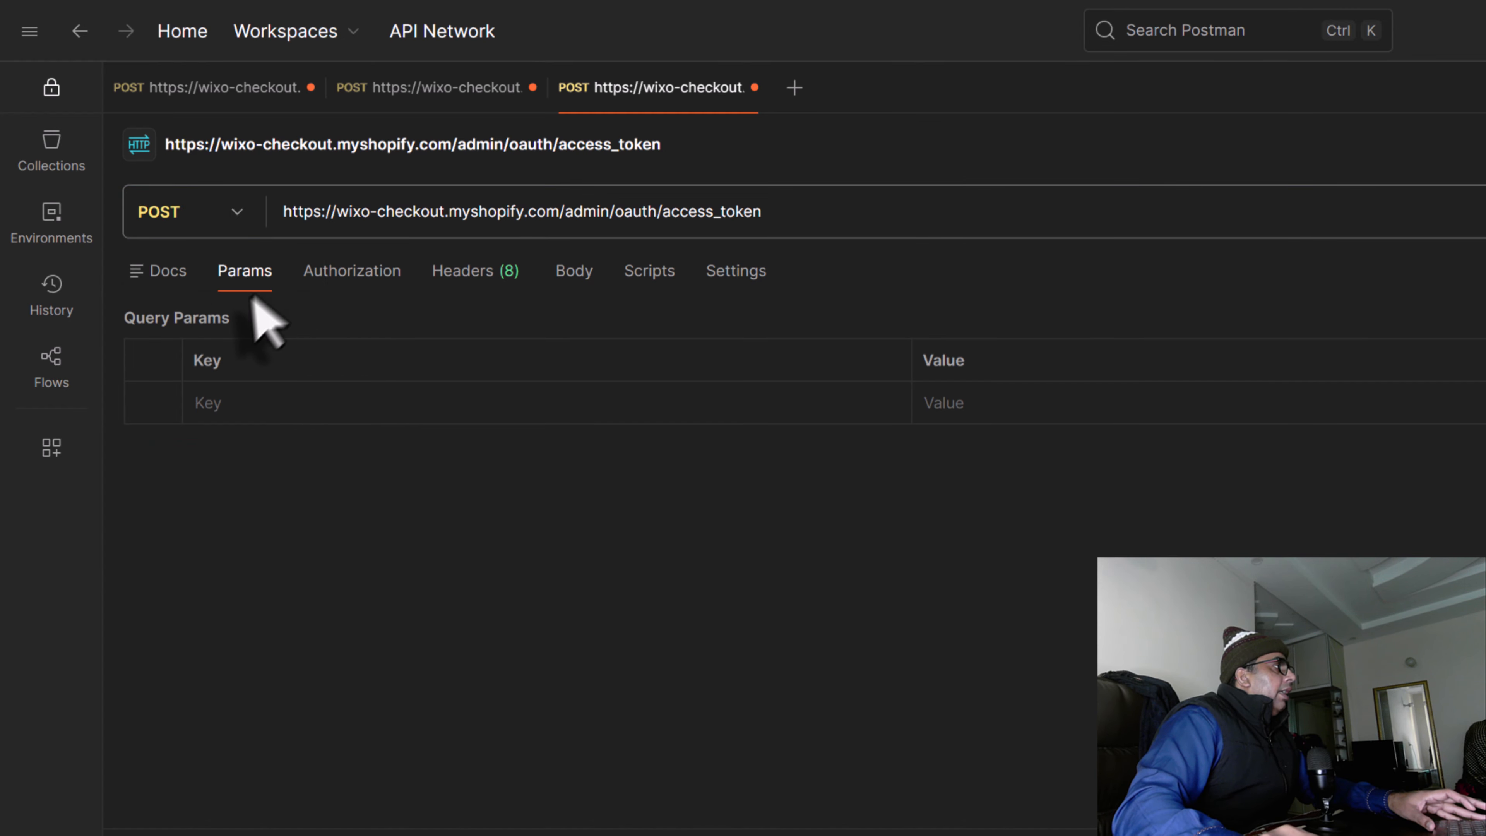
Select the grant_type key in the query parameters of the first existing access_token request
{"action": "left_click", "coordinate": [208, 89]}
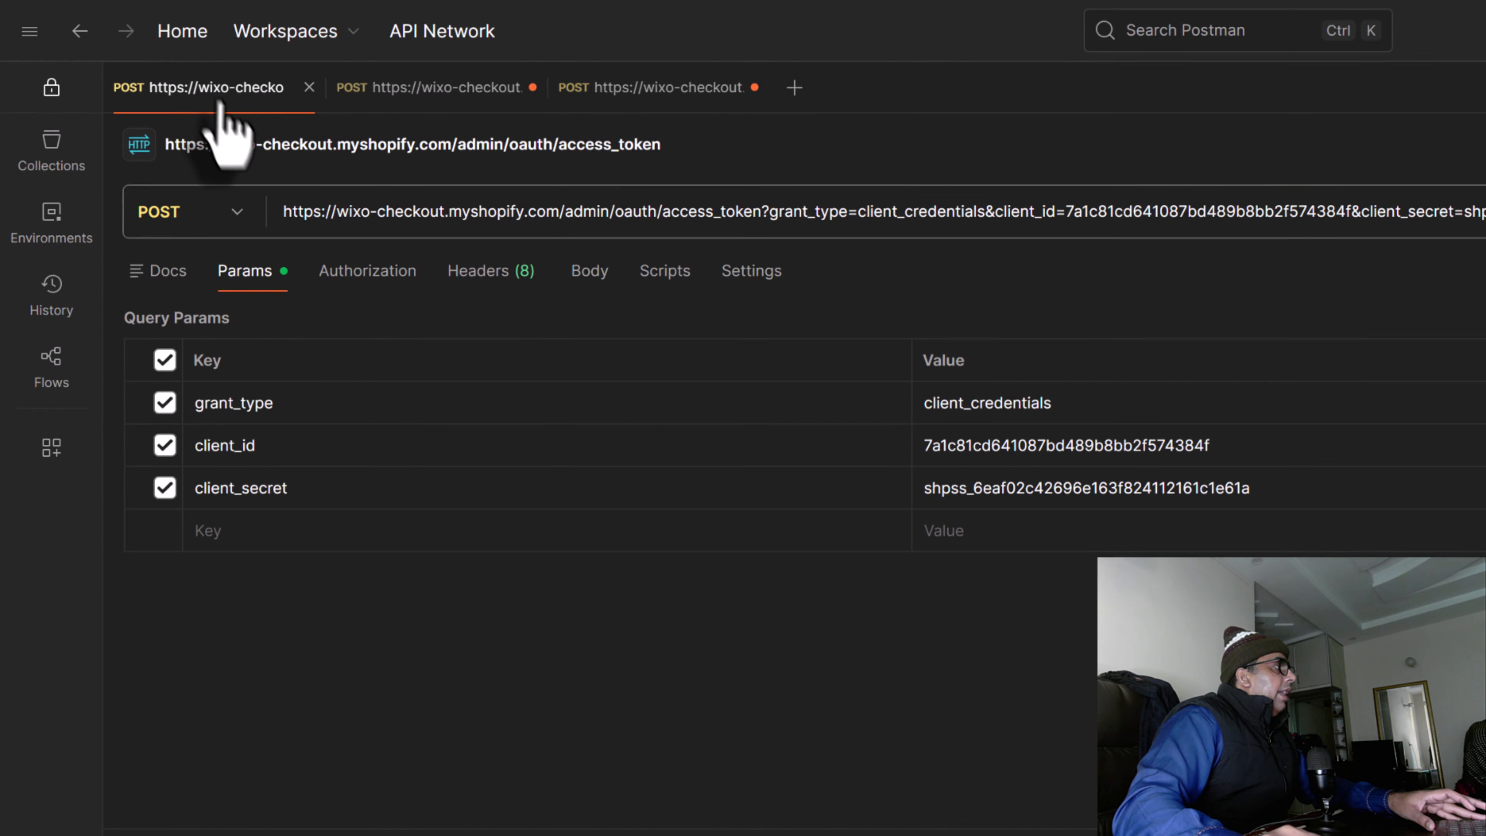
{"action": "left_click", "coordinate": [293, 407]}
{"action": "double_click", "coordinate": [293, 407]}
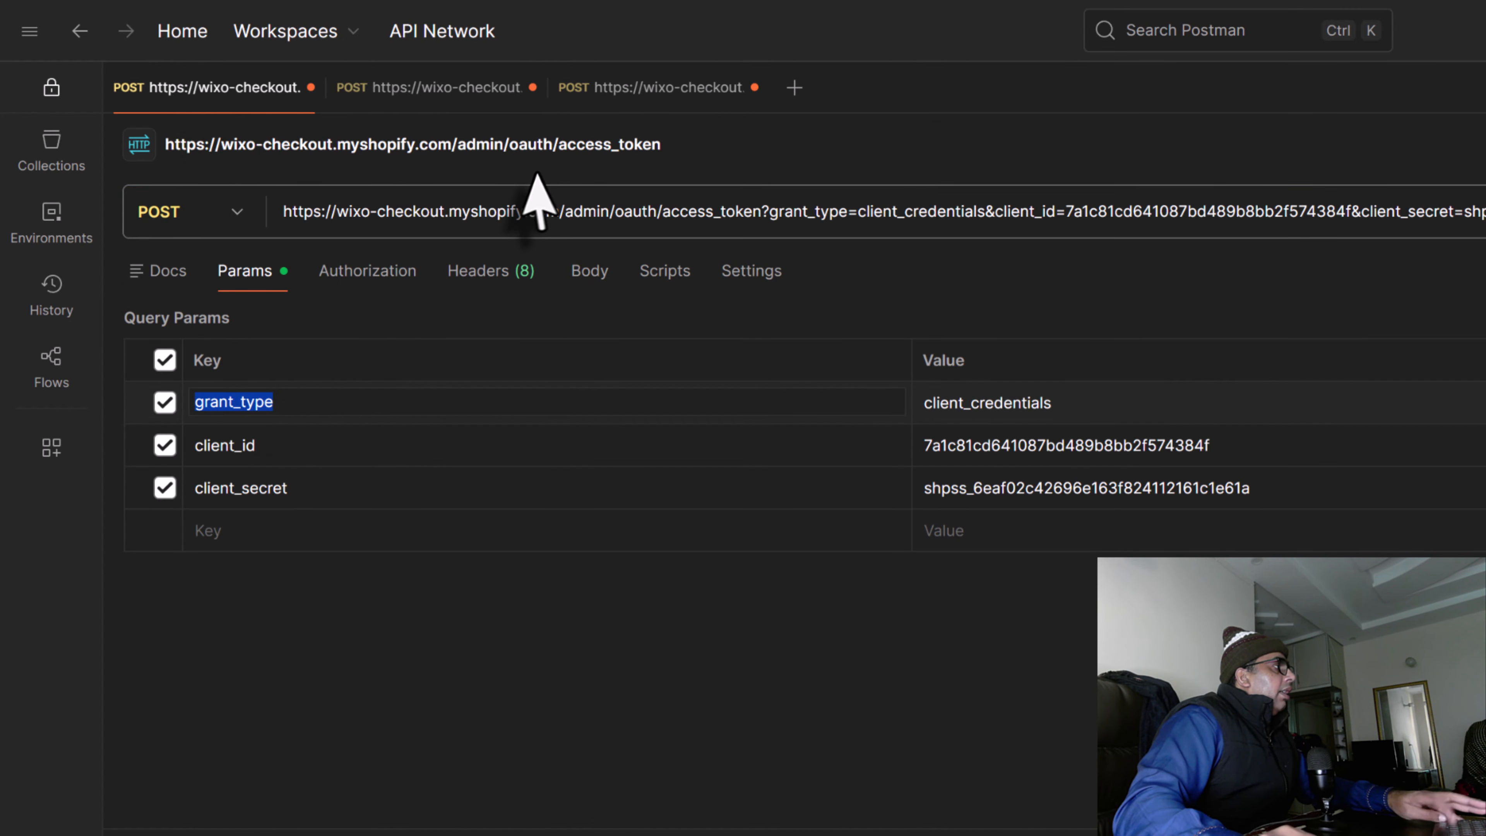